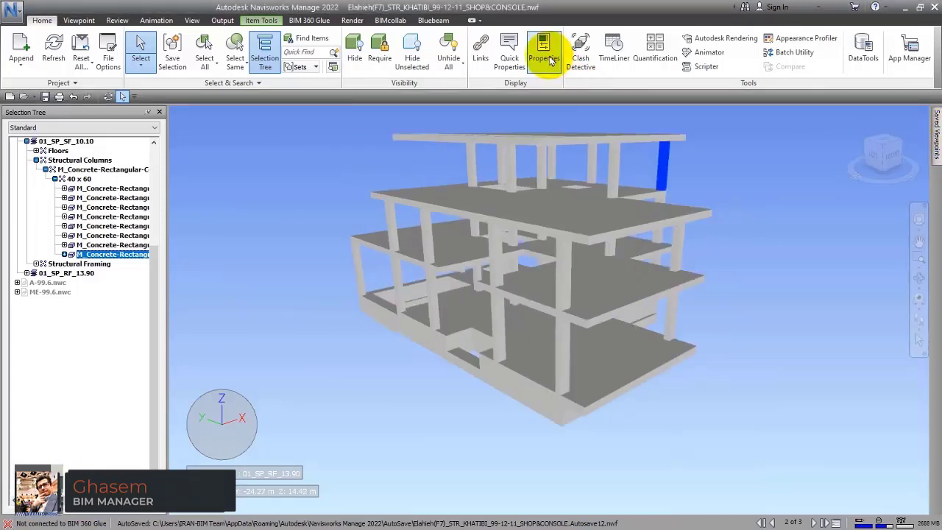
- Browse the column's property categories, including Material, and return to its Item properties
click(546, 57)
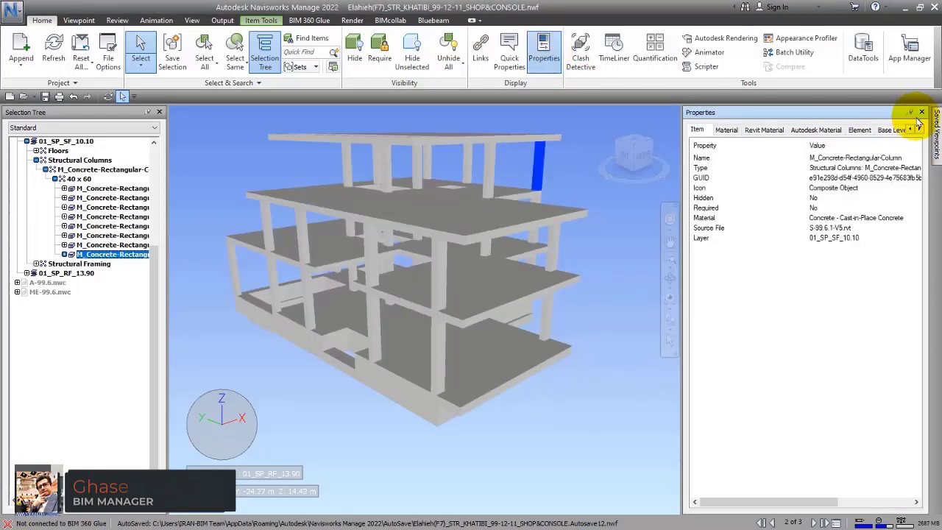
click(919, 130)
click(919, 129)
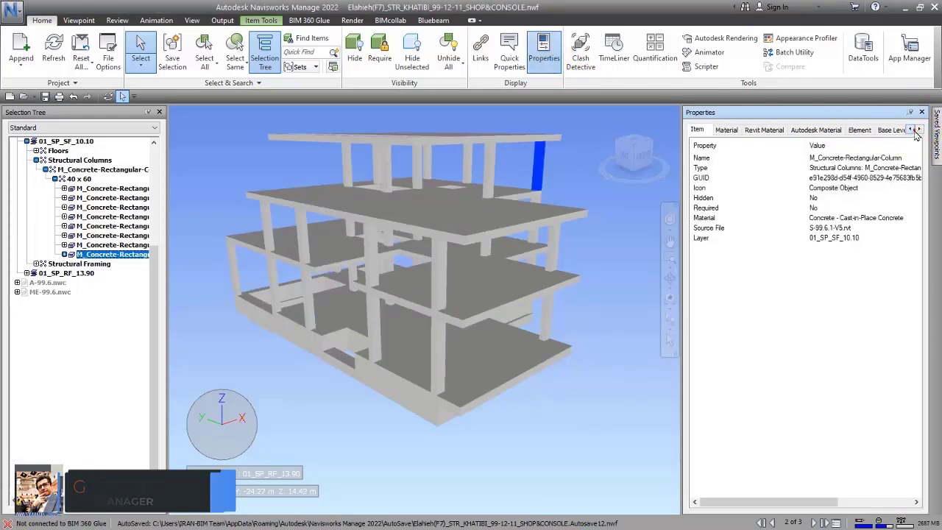
click(913, 129)
click(914, 129)
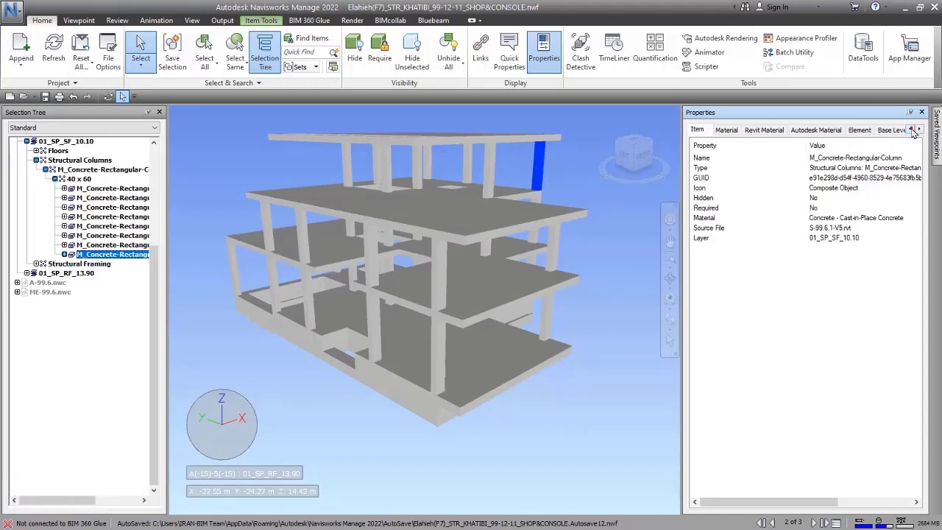
click(726, 130)
click(697, 129)
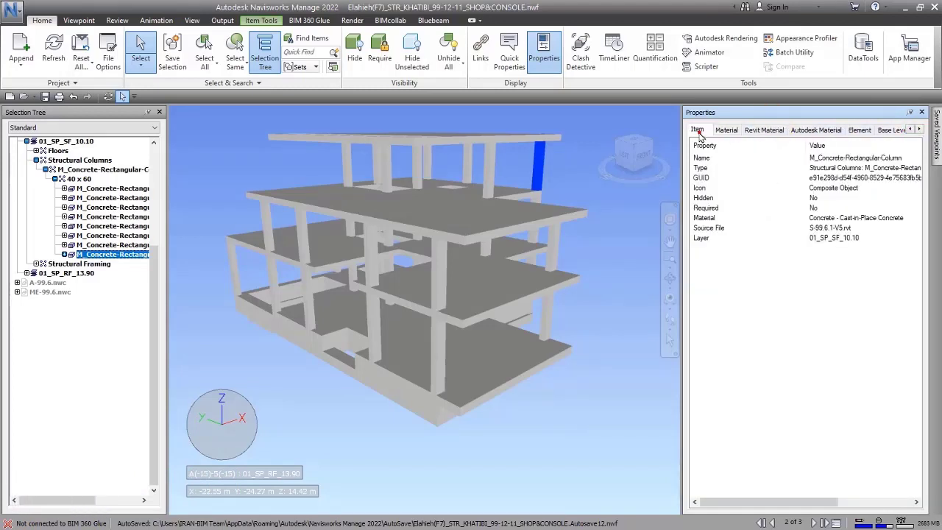
- Clear the selection and load the EXAMPLE.dwg stair model from the Sheet Browser
click(630, 211)
click(835, 523)
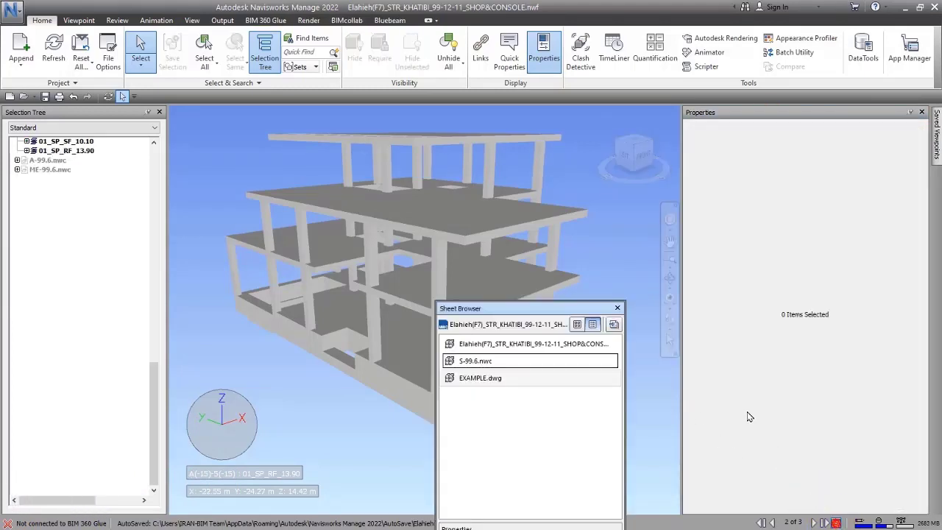
double_click(489, 378)
scroll(312, 265, up, 5)
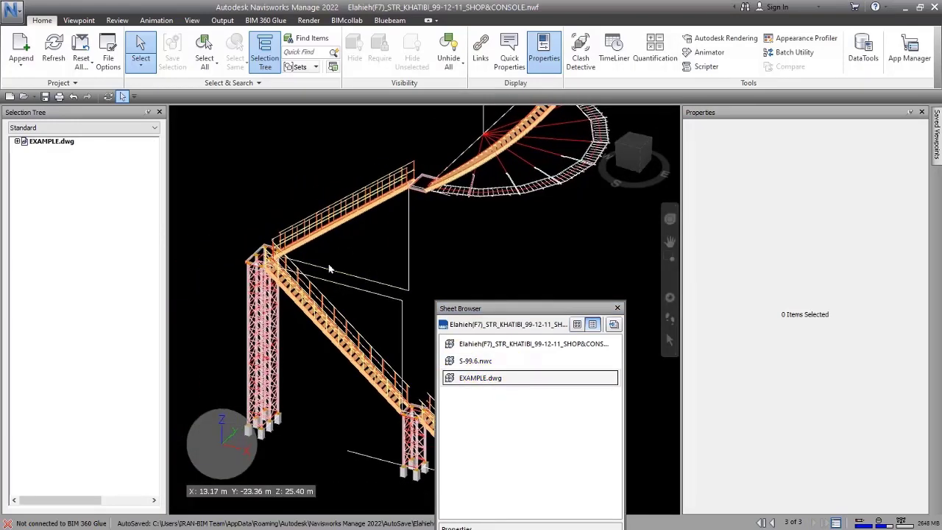
scroll(311, 266, up, 4)
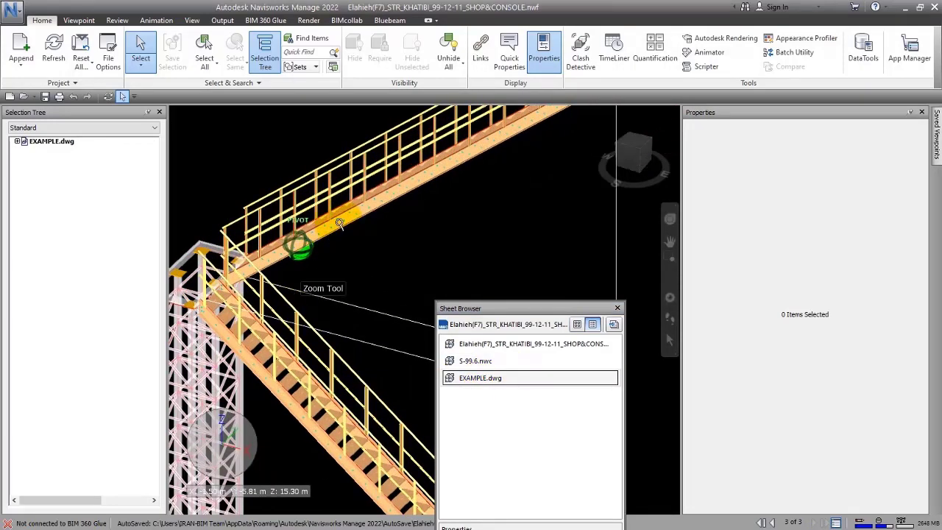
- Select a stair ASTBEAM and inspect its Entity Handle and TimeLiner properties
click(340, 225)
shift+middle_drag(403, 235, 441, 199)
scroll(397, 215, up, 3)
scroll(397, 215, up, 1)
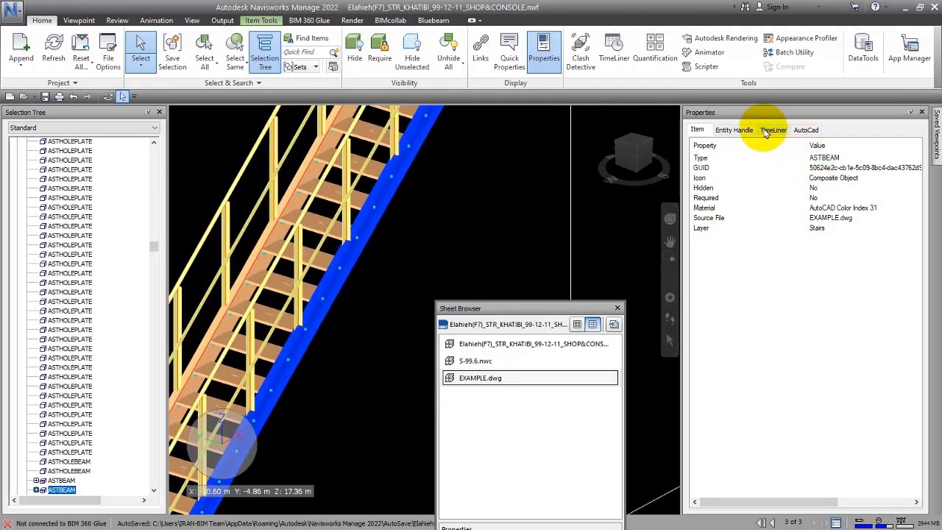
click(733, 130)
click(775, 131)
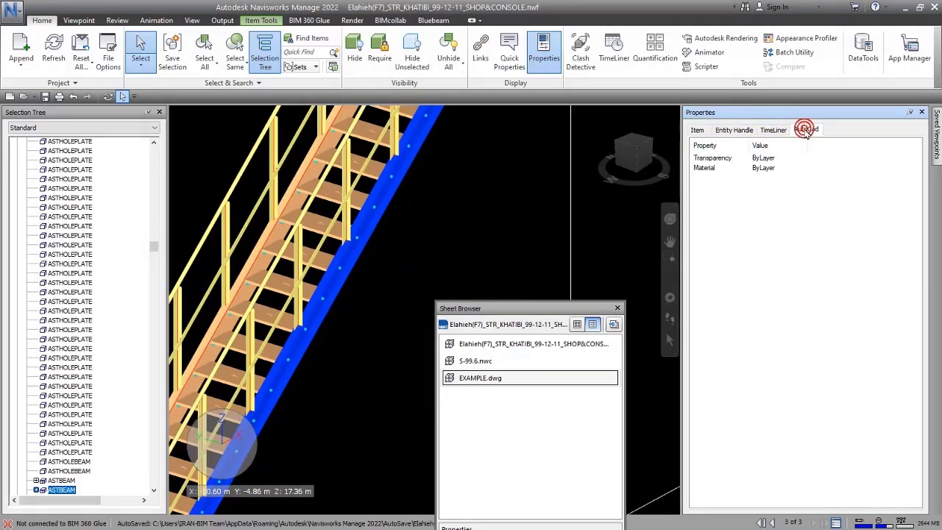
click(697, 130)
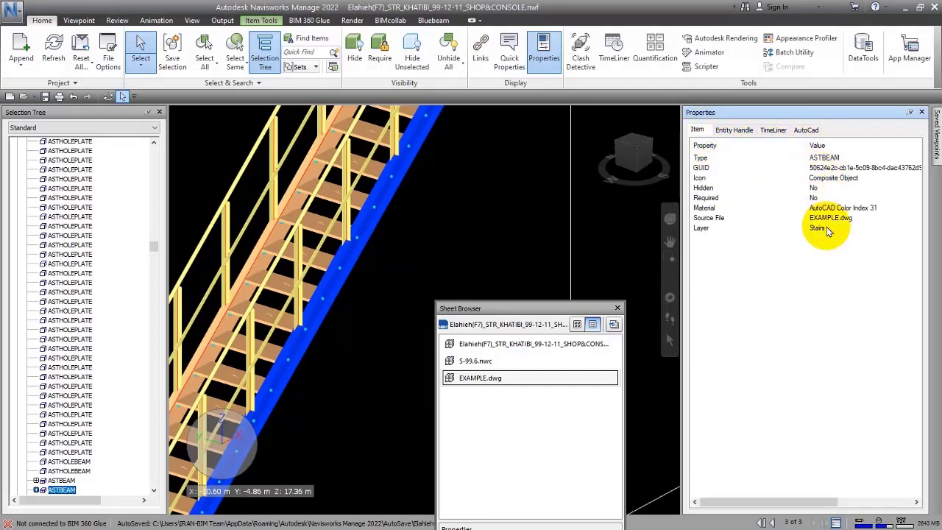
- Load the S-99.6.nwc building sheet and select a 40CM floor slab
double_click(483, 362)
click(475, 225)
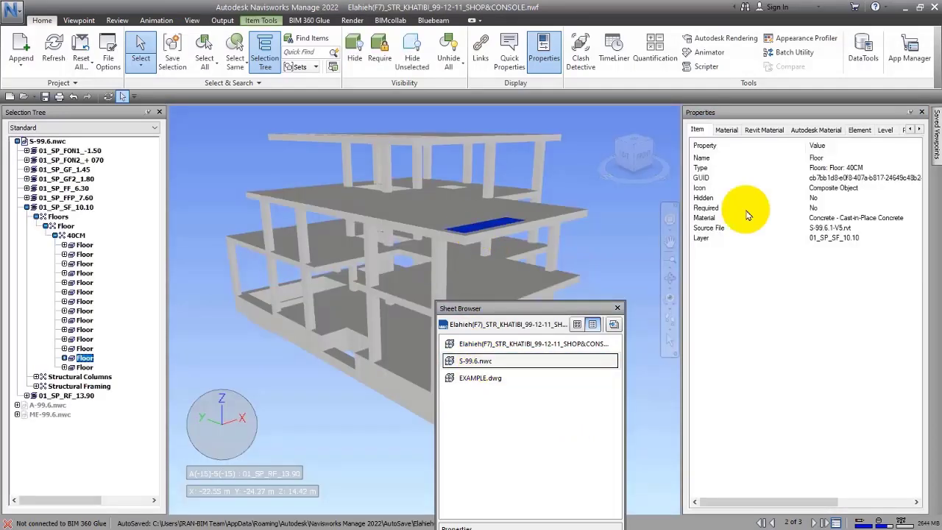
click(491, 346)
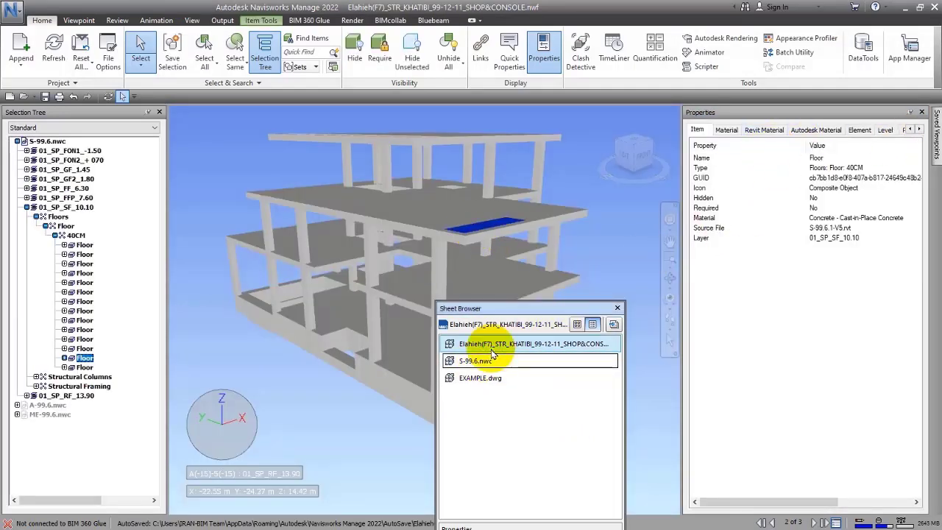
- Load the steel structure sheet and select a KH_Box column
double_click(491, 345)
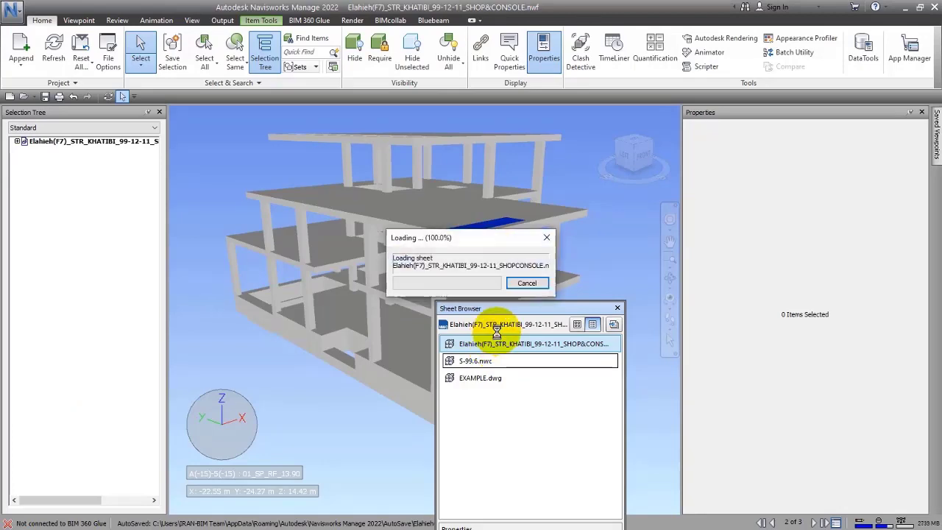
shift+middle_drag(499, 254, 303, 234)
click(256, 170)
scroll(347, 302, up, 5)
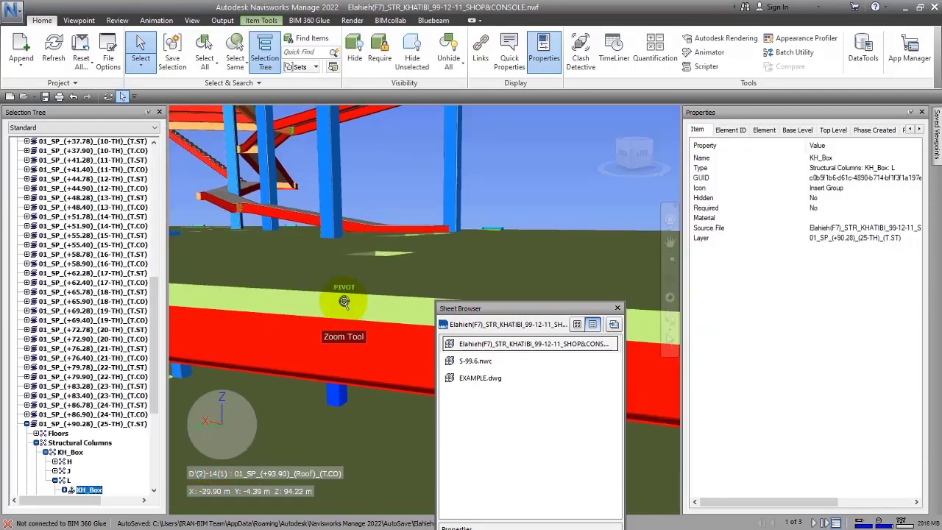
shift+middle_drag(347, 307, 349, 358)
- Select the bolted BB_SC_(J2)~J1 beam-end connection and close the Sheet Browser
click(287, 315)
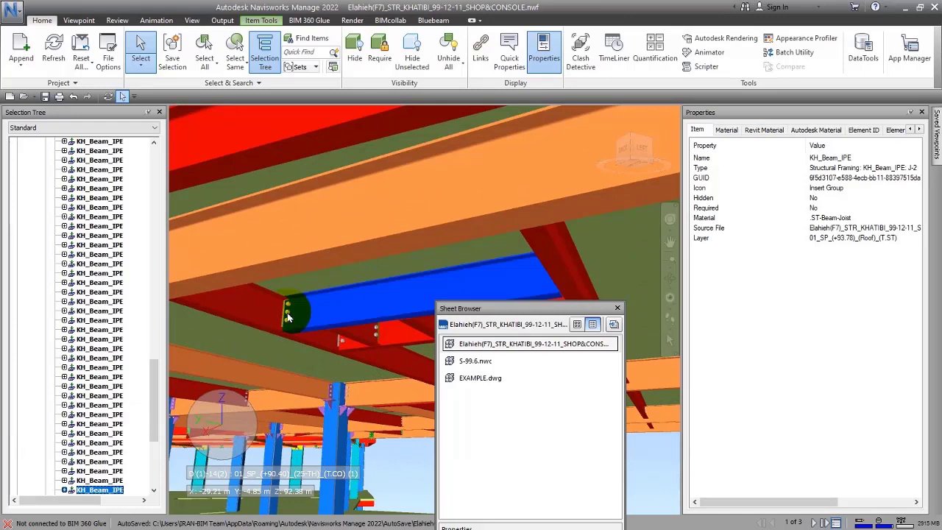
click(287, 312)
scroll(287, 312, up, 3)
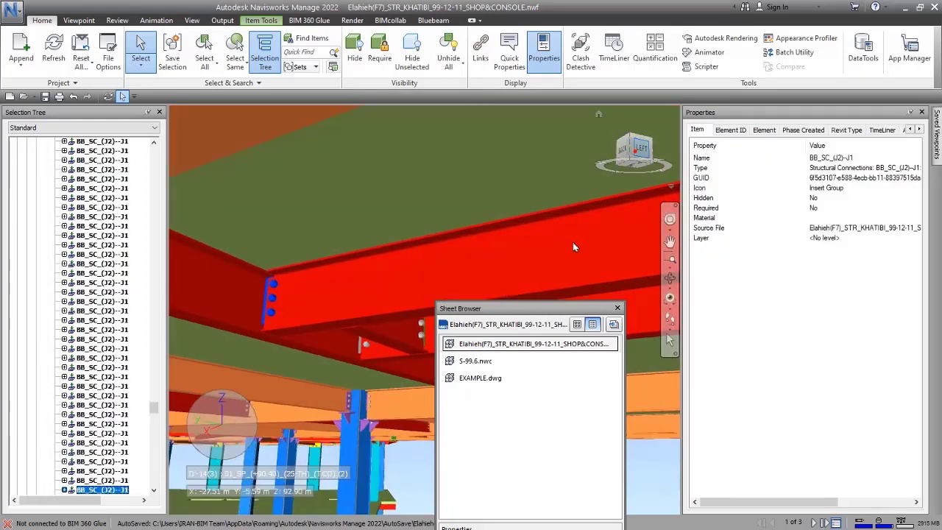
scroll(385, 361, up, 5)
scroll(360, 320, down, 2)
shift+middle_drag(384, 335, 398, 317)
scroll(371, 279, down, 2)
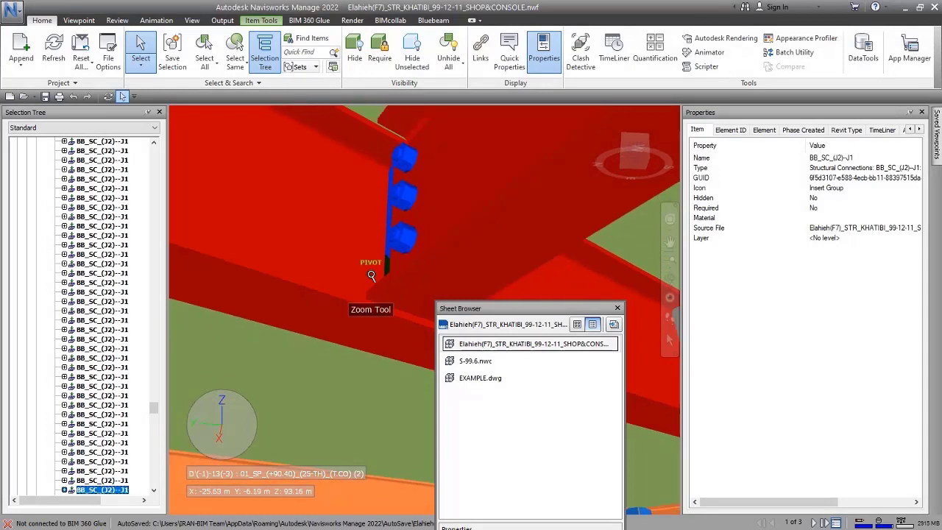
scroll(309, 169, down, 2)
click(618, 308)
scroll(412, 343, down, 1)
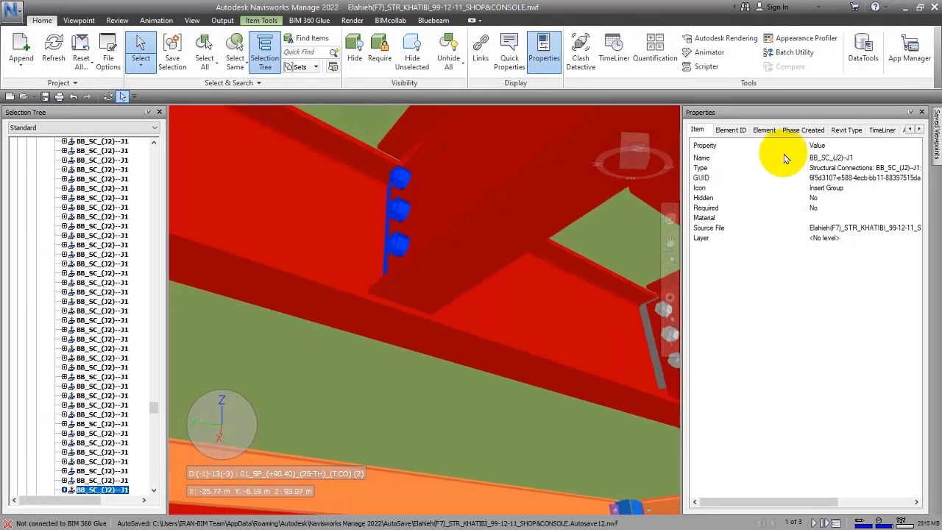
- Browse the connection's Element ID, Element, Revit Type and TimeLiner properties, ending on Item
click(730, 130)
click(764, 129)
click(847, 130)
click(881, 129)
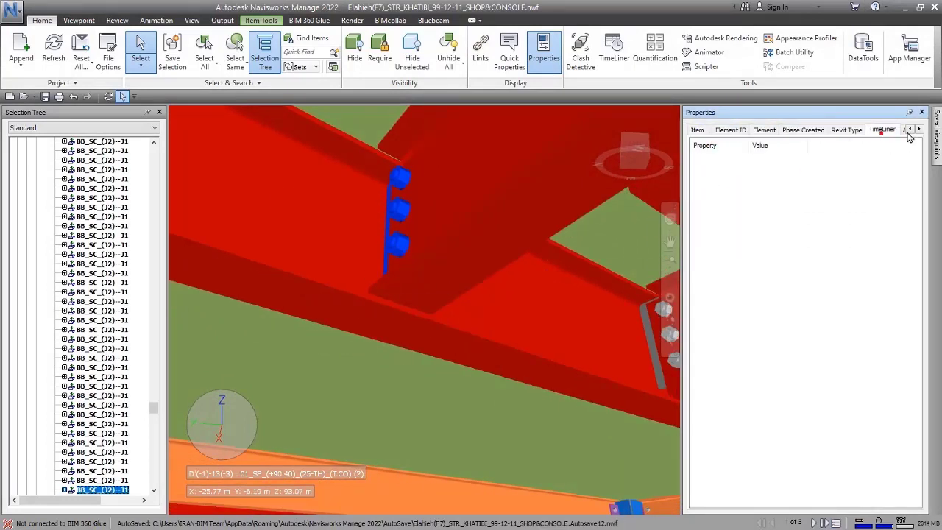
click(863, 130)
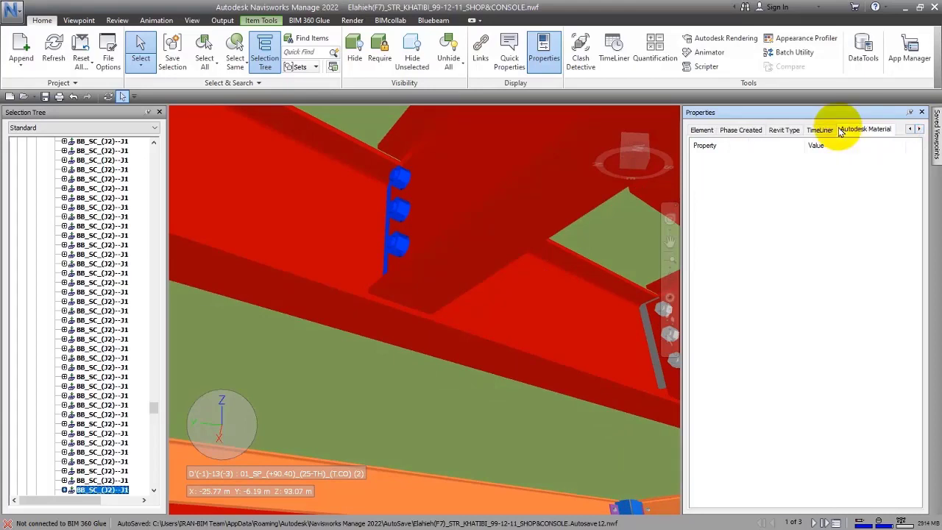
click(797, 130)
click(908, 130)
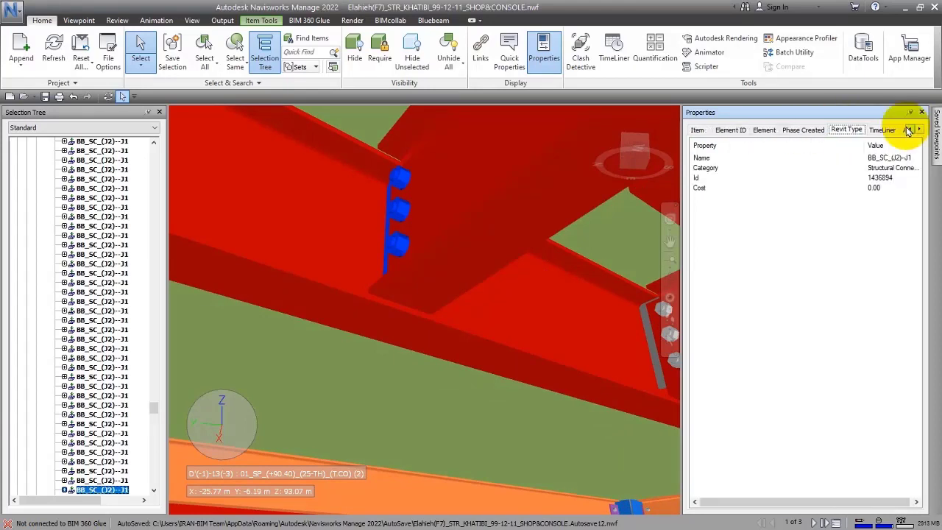
click(732, 130)
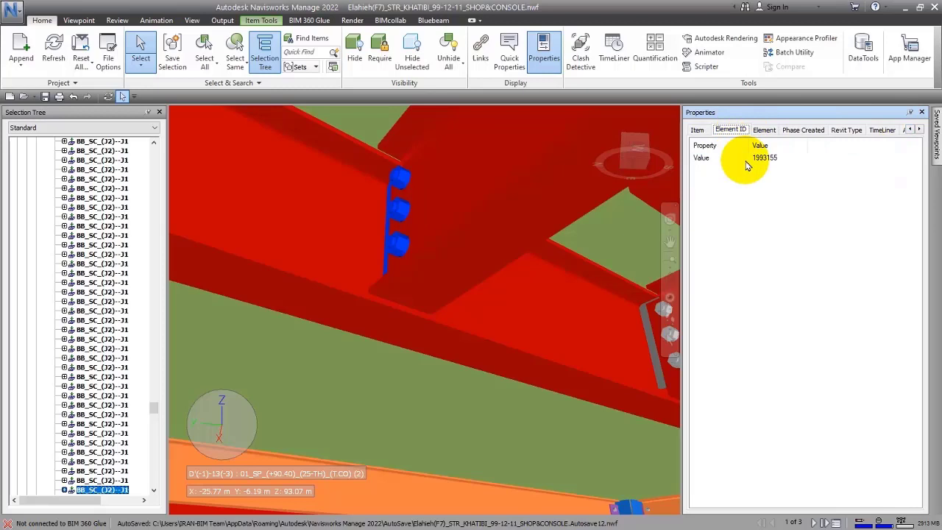
click(698, 131)
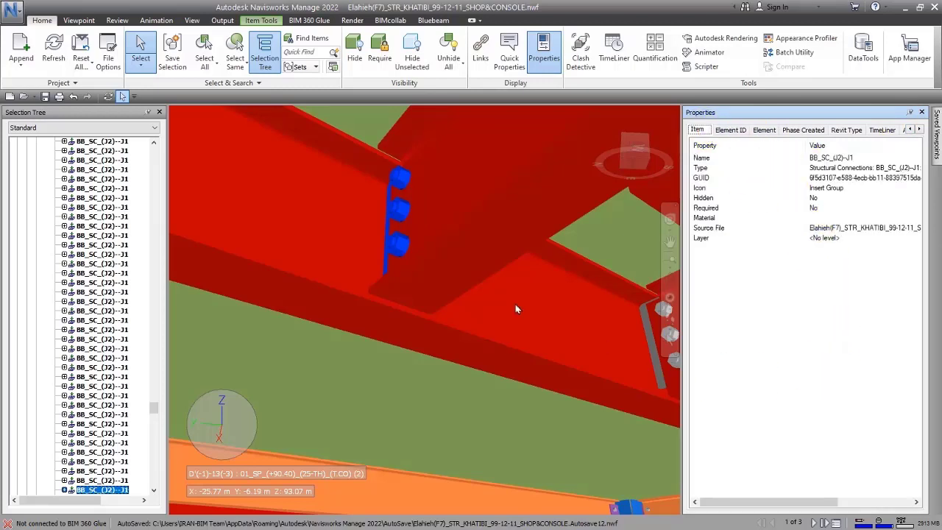
- On the concrete building sheet, show a rectangular concrete column's Revit Material and Item properties
click(814, 522)
click(448, 206)
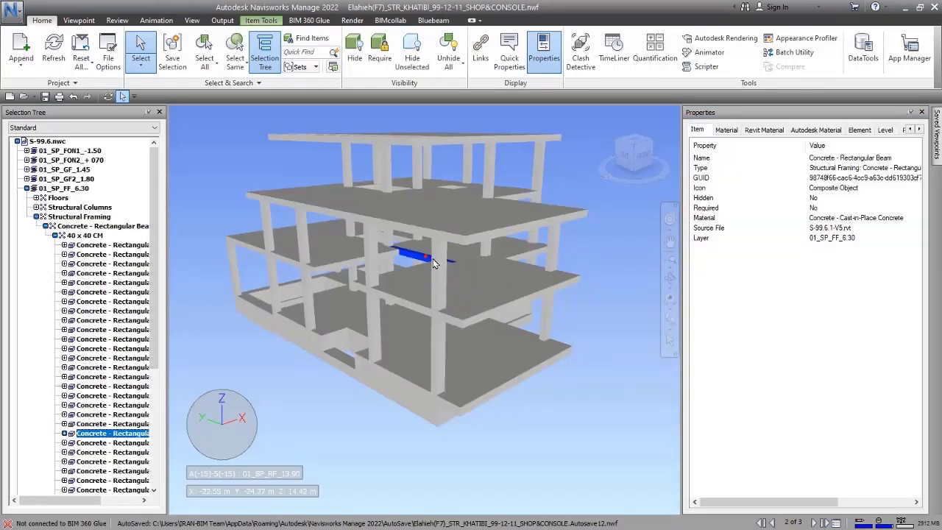
click(437, 262)
click(766, 130)
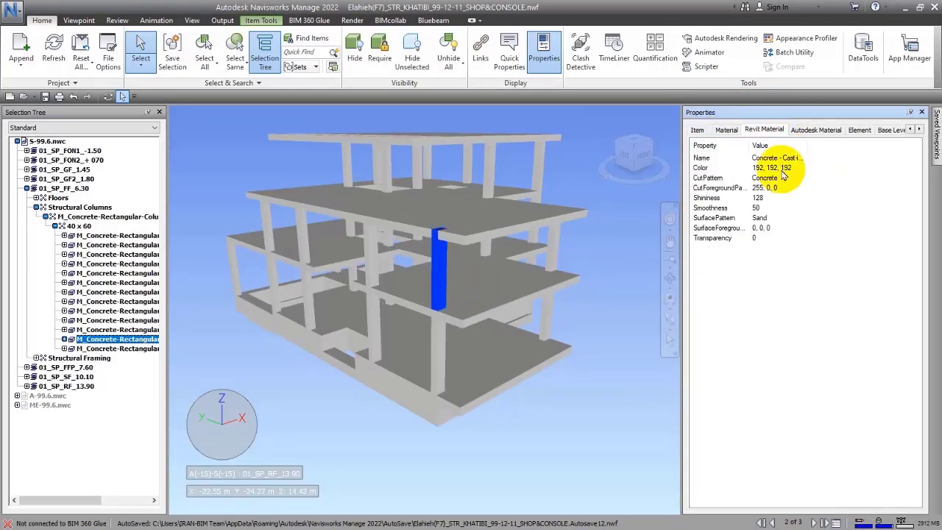
click(699, 129)
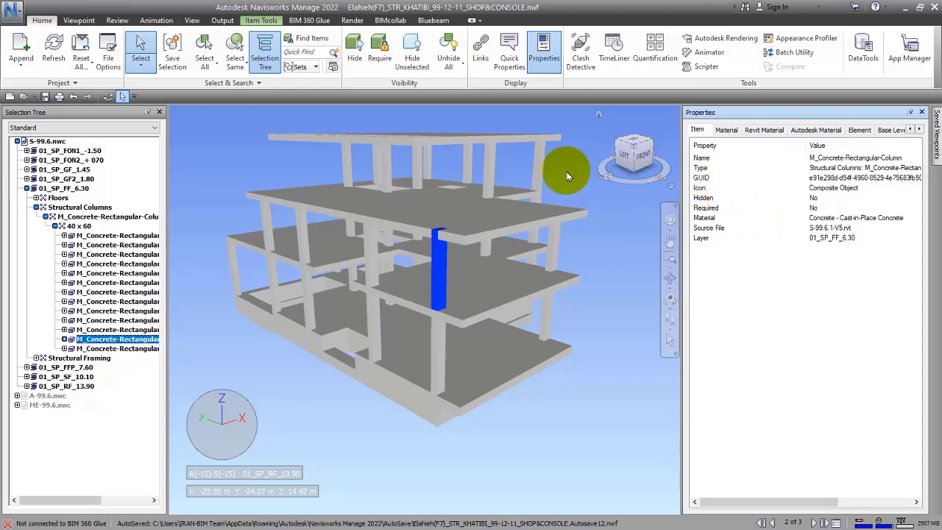
- Check Show Property Internal Names under Interface > Developer in the Options Editor
click(13, 12)
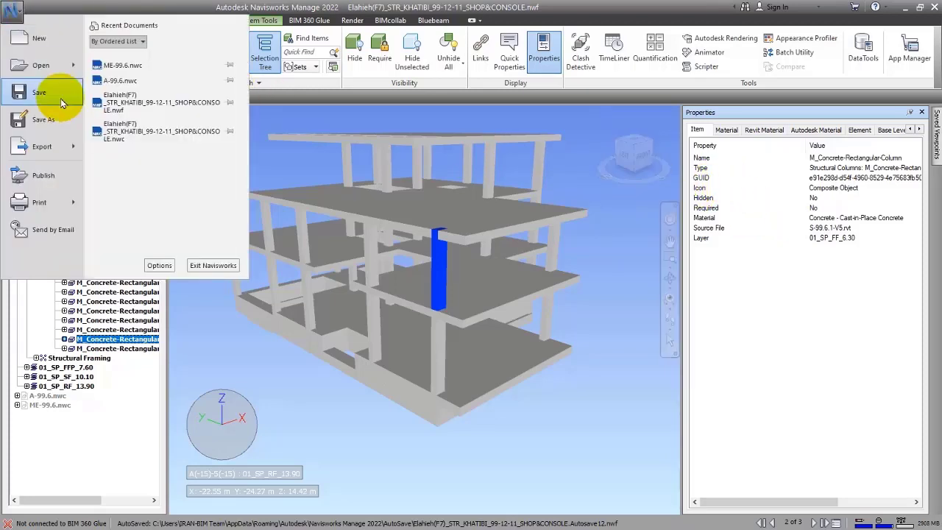
click(163, 267)
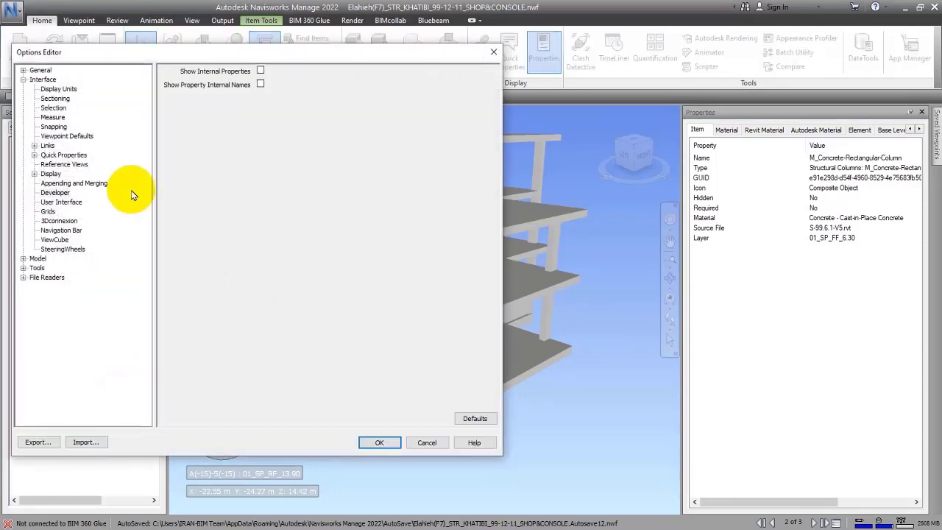
drag(133, 55, 144, 57)
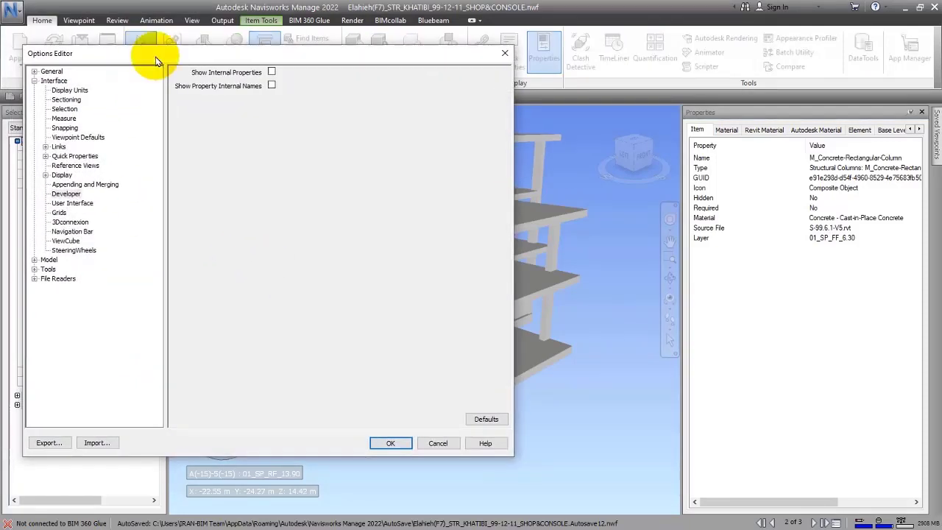
click(54, 81)
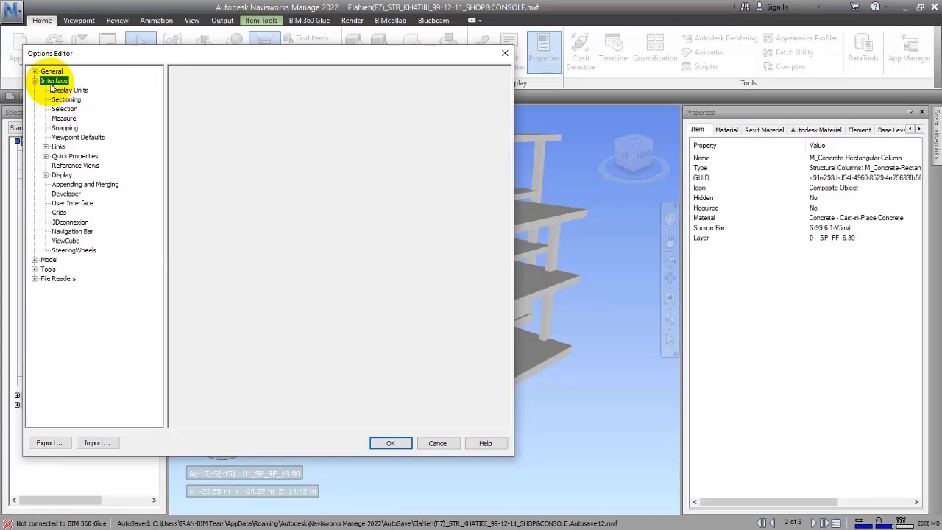
click(65, 194)
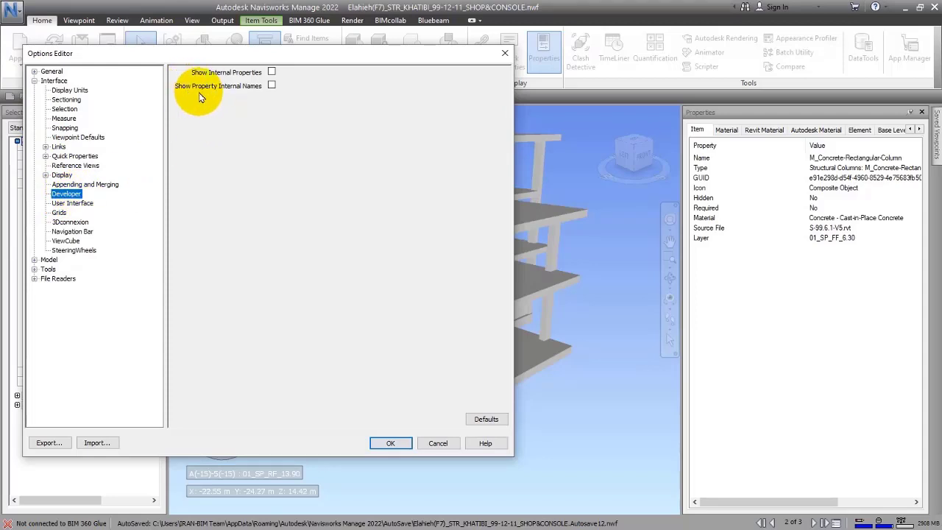
click(271, 86)
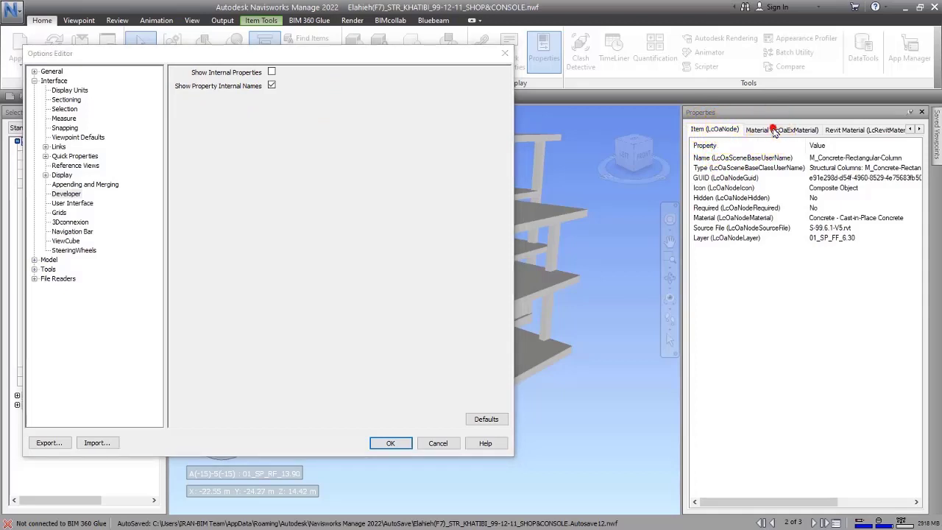
- Apply the options and view the column's Material and Revit Material properties with internal names
click(390, 442)
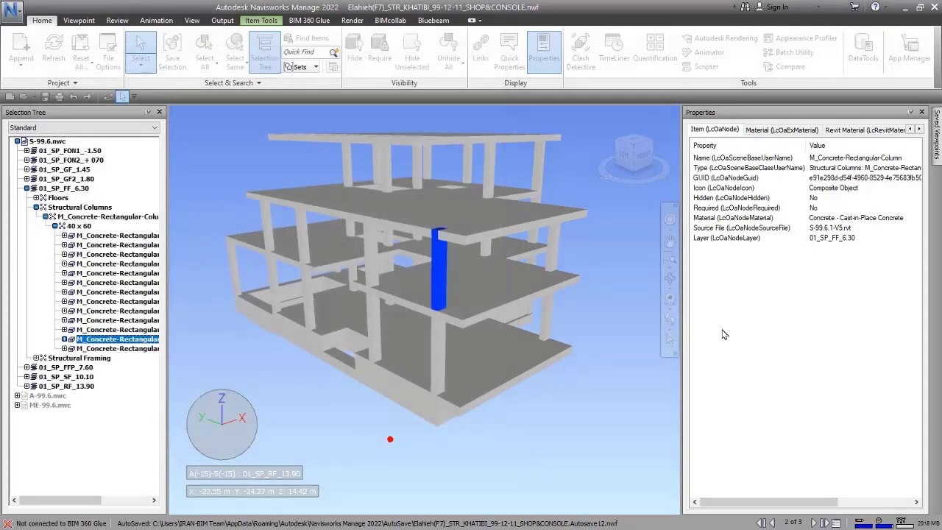
click(789, 130)
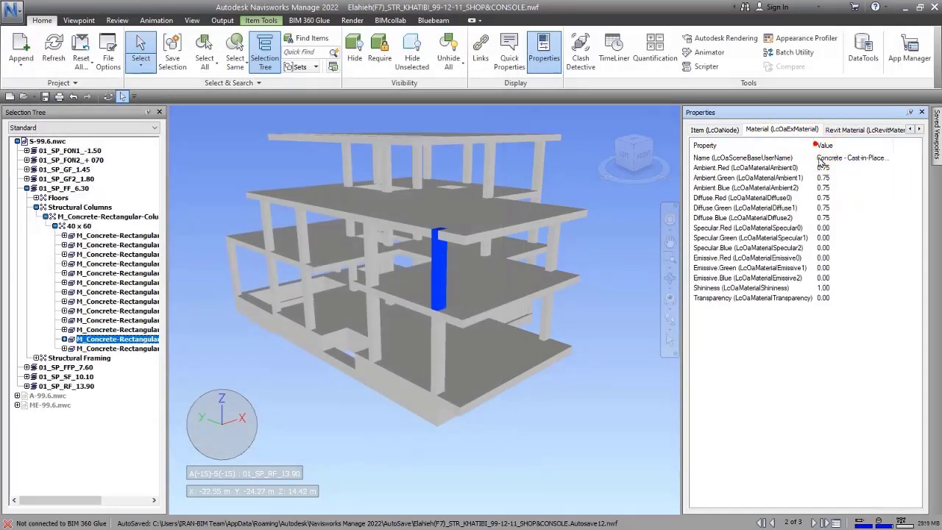
click(701, 131)
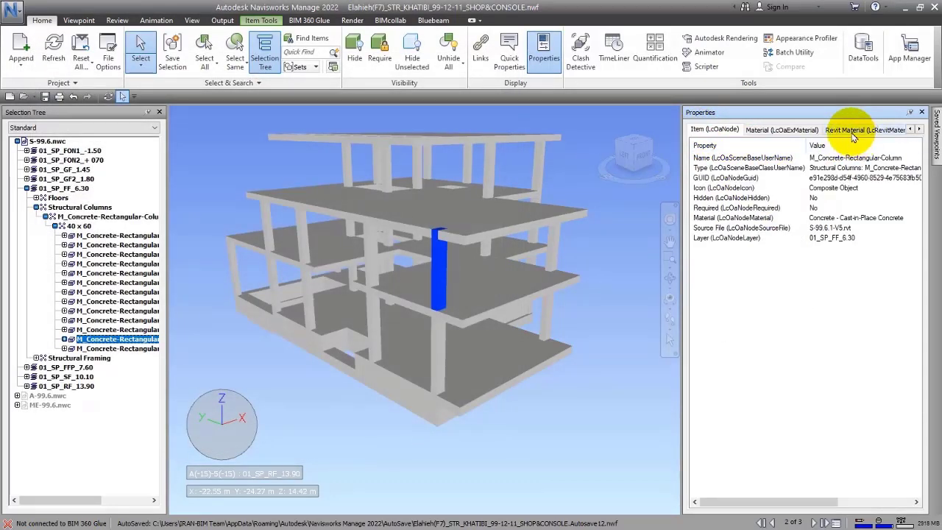
click(859, 129)
click(920, 129)
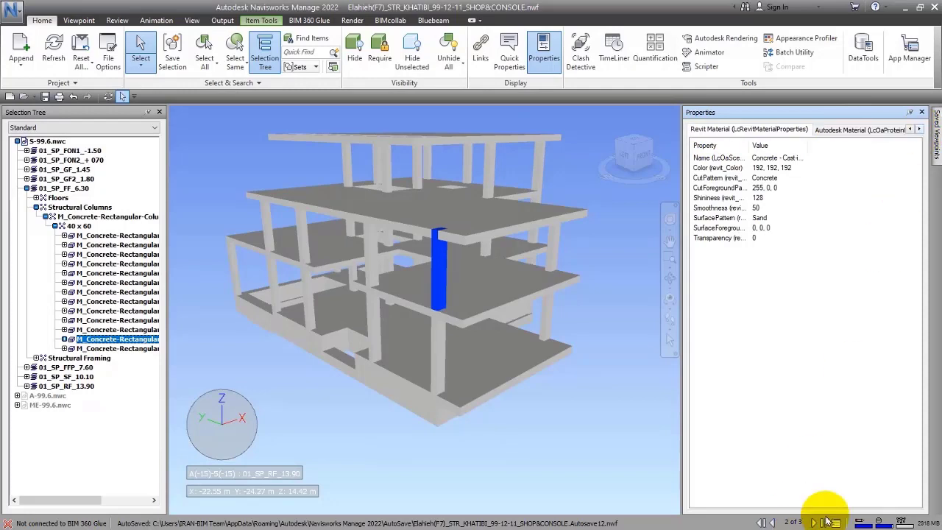
- On sheet 1, show the beam connection's Element ID 1993014 and widen the Property column
click(772, 522)
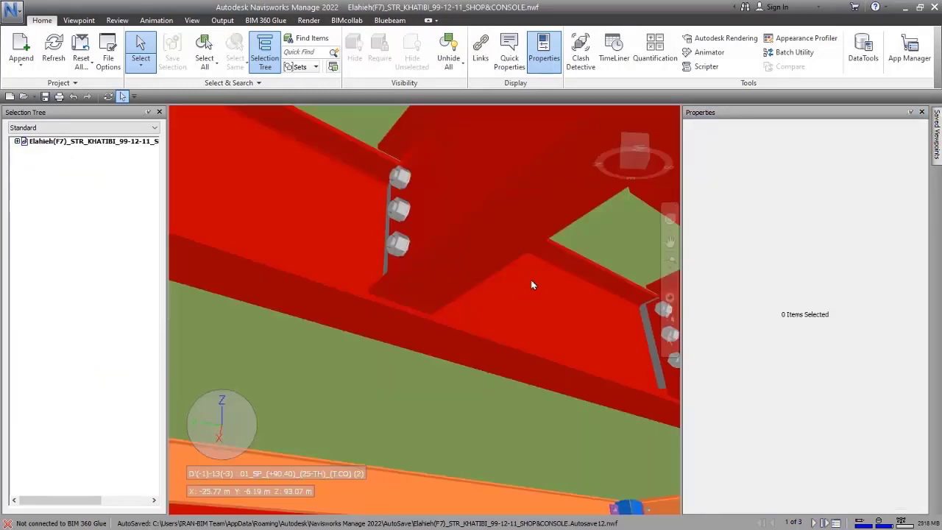
click(476, 247)
click(711, 130)
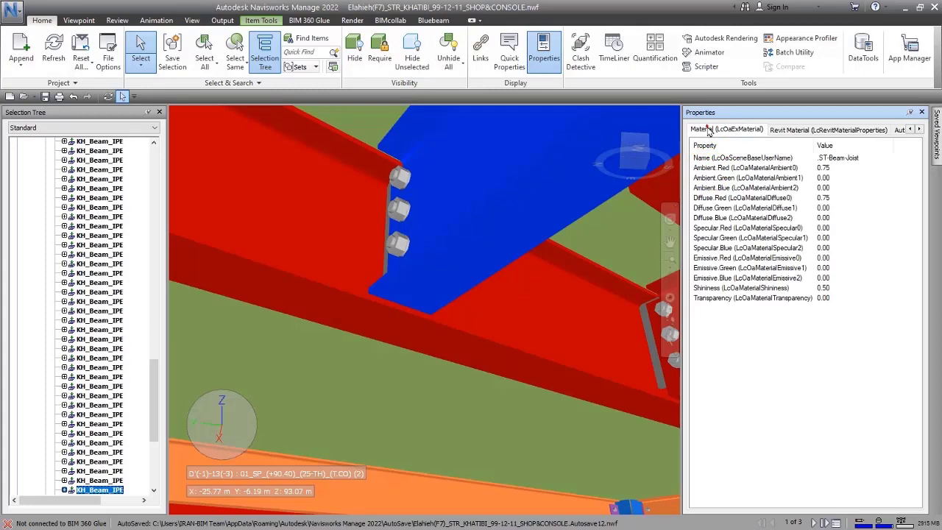
click(920, 129)
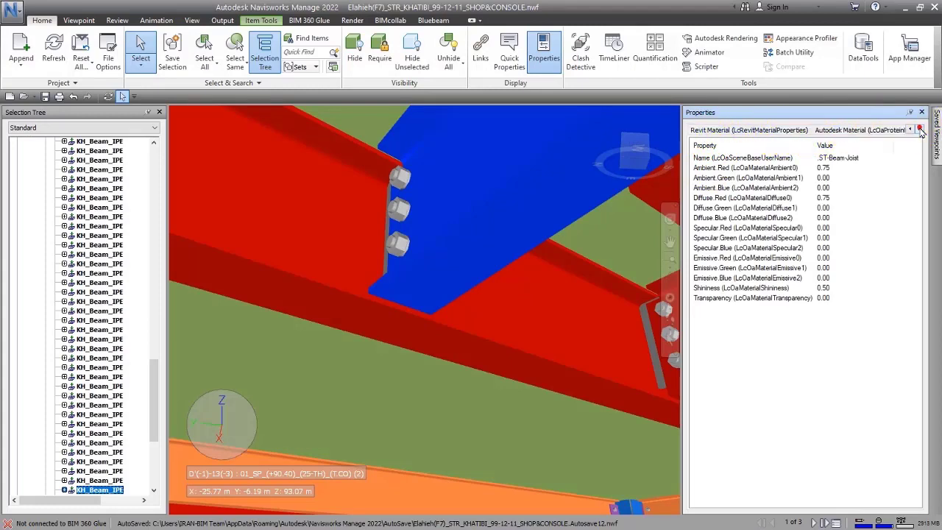
click(920, 130)
click(881, 130)
click(877, 130)
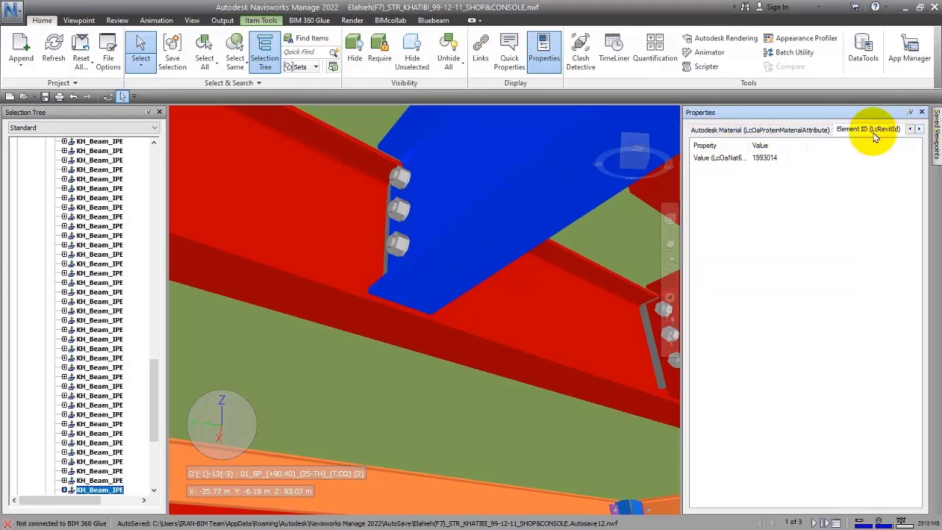
click(751, 151)
drag(749, 147, 805, 148)
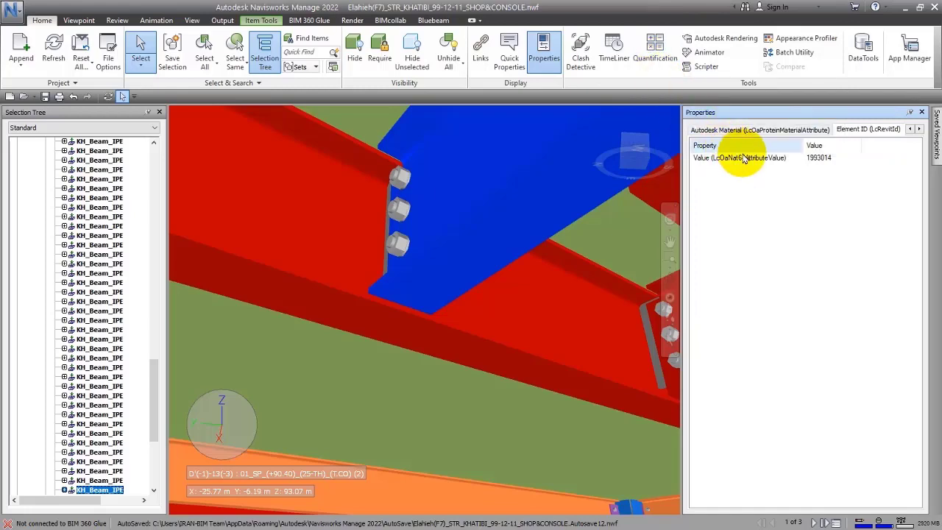
- Uncheck Show Property Internal Names in the Options Editor and apply
click(13, 10)
click(159, 266)
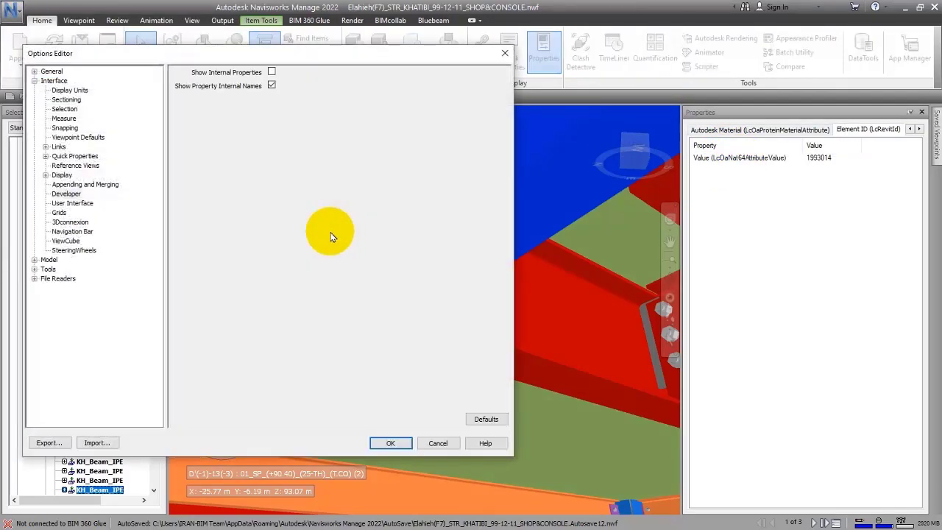
click(271, 86)
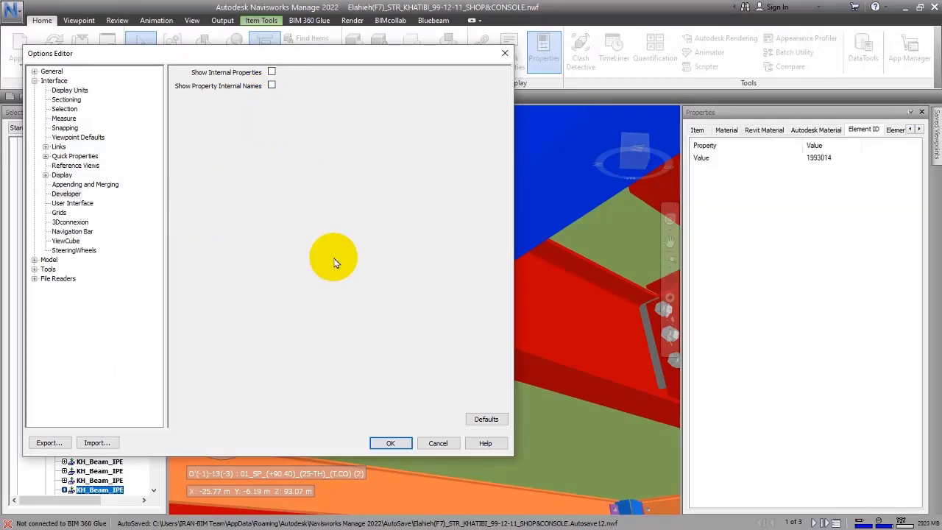
click(390, 442)
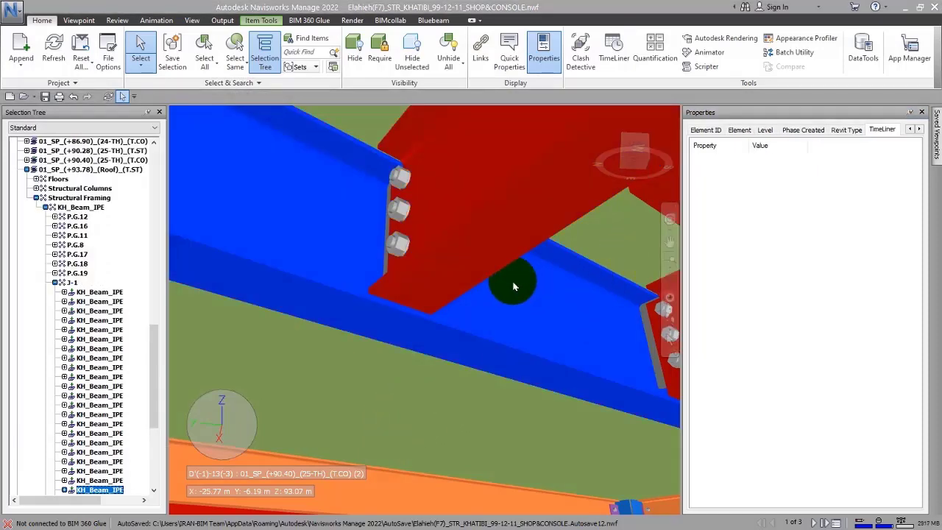
- Pan the model, widen the Properties panel, and check the copy options
scroll(514, 287, down, 4)
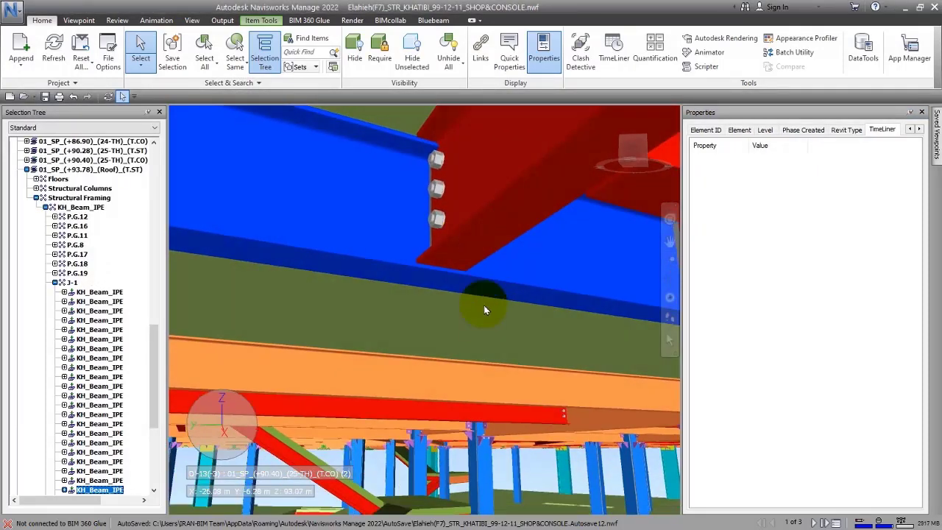
scroll(486, 297, down, 3)
middle_drag(488, 290, 480, 214)
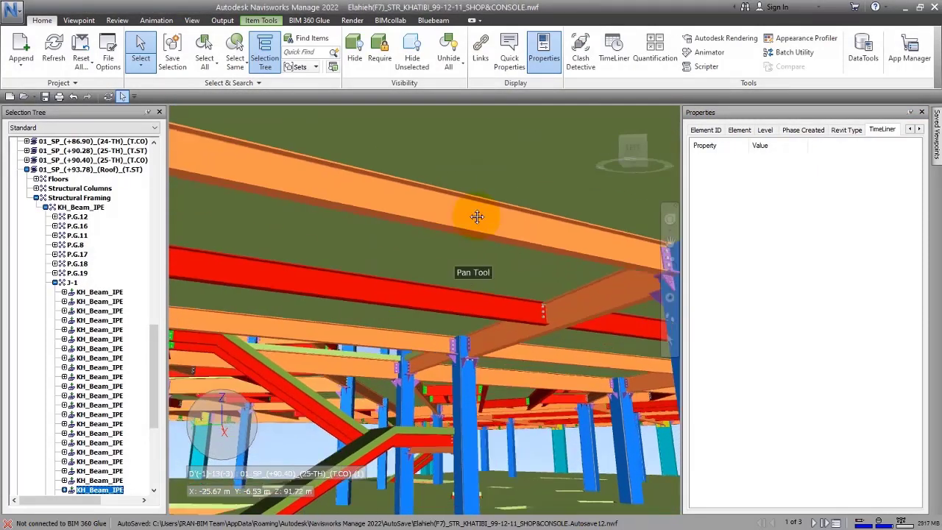
drag(633, 199, 538, 193)
right_click(664, 213)
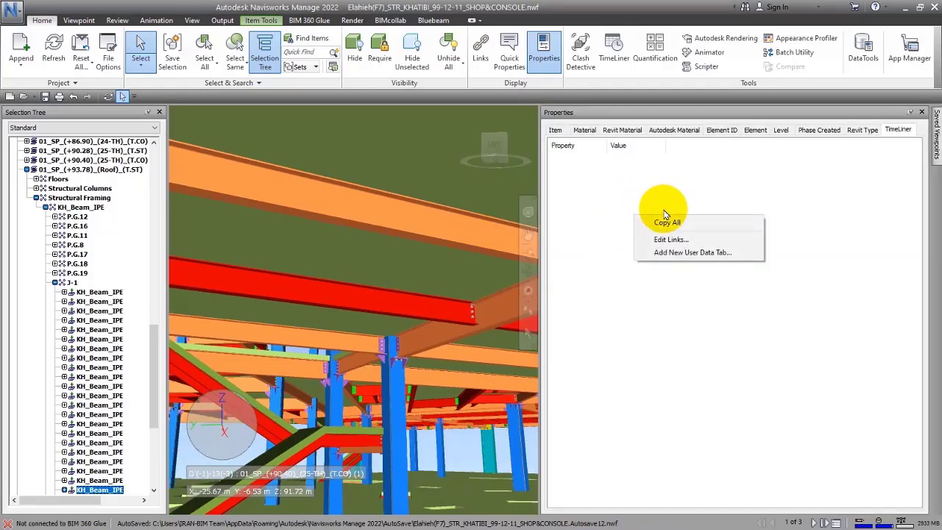
click(733, 180)
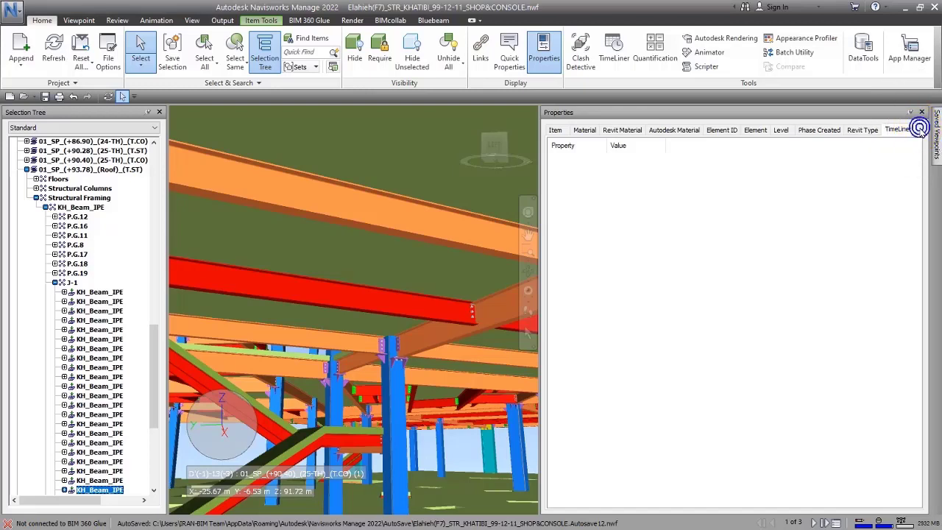
- Check the copy options on the beam's Item and Material properties, including Ambient.Blue
click(904, 130)
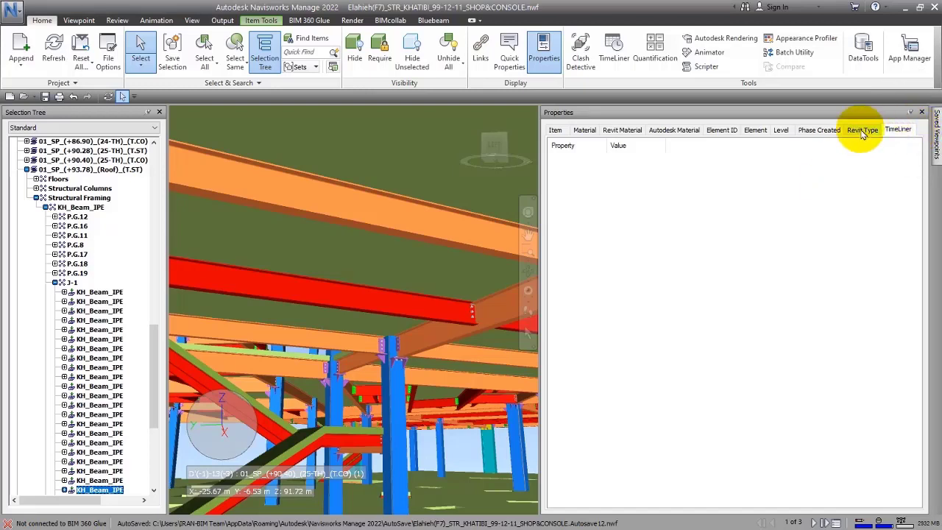
click(555, 130)
click(589, 130)
right_click(616, 178)
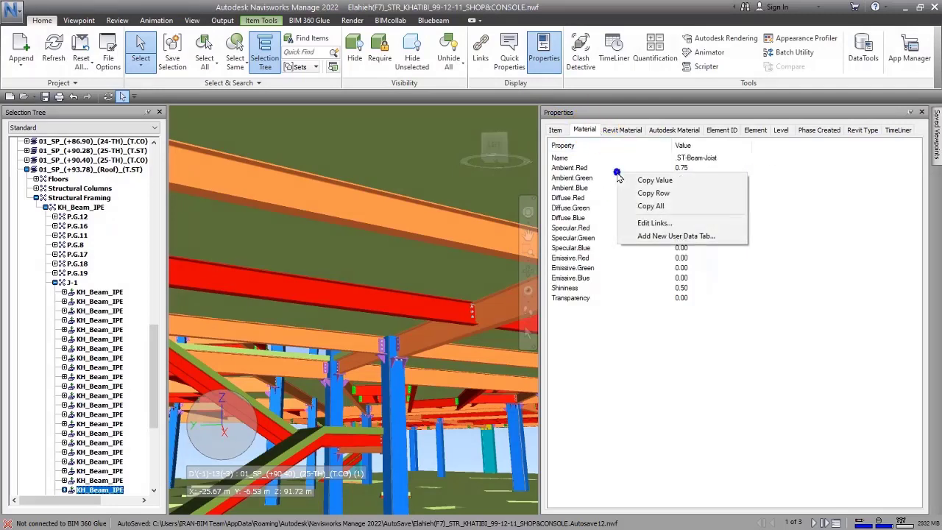
click(772, 336)
right_click(661, 379)
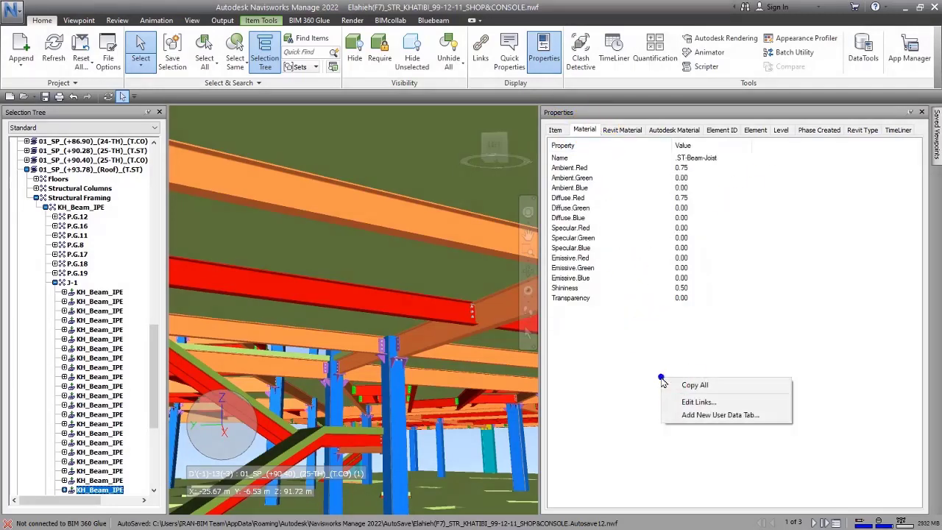
click(611, 377)
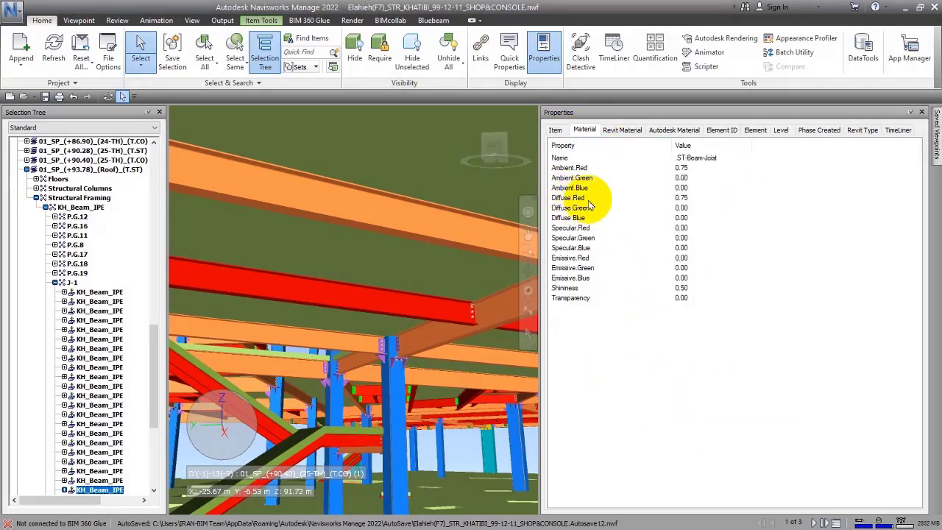
right_click(580, 190)
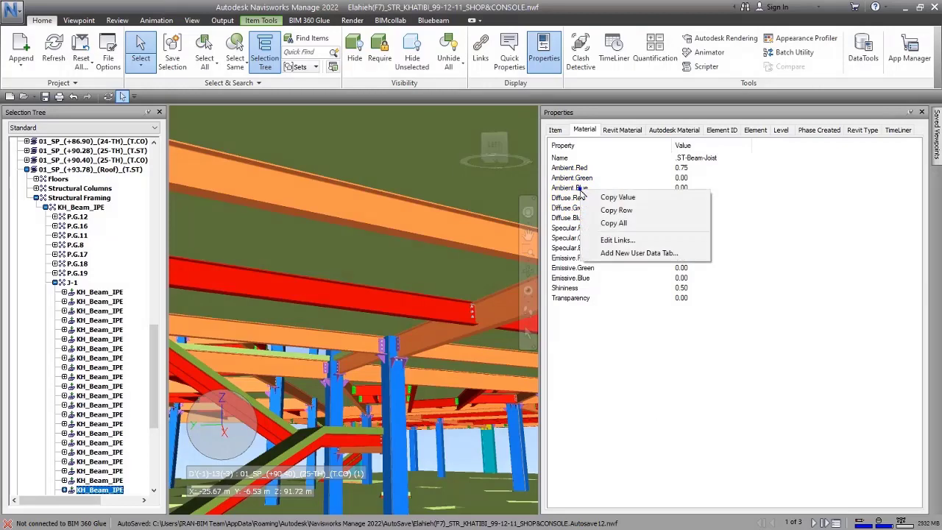
- Copy the beam's Name value KH_Beam_IPE from its Item properties
click(904, 130)
click(861, 130)
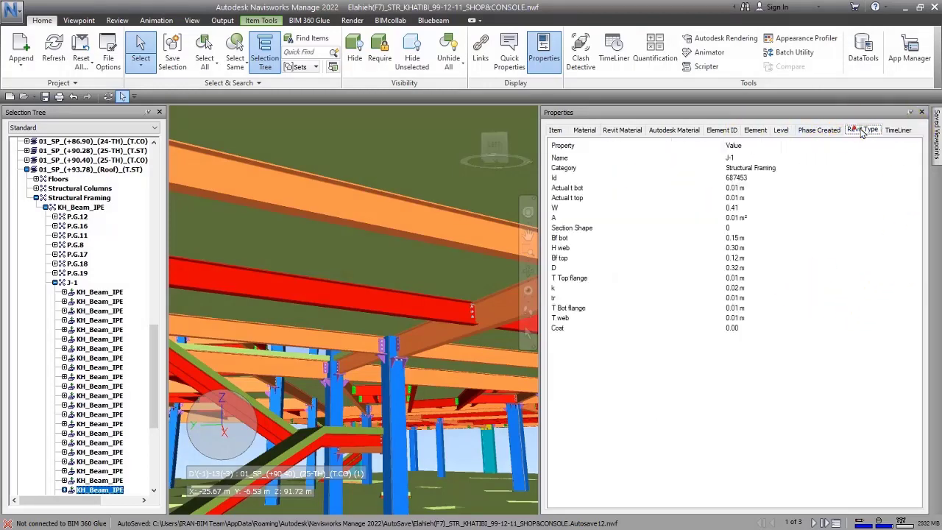
click(556, 130)
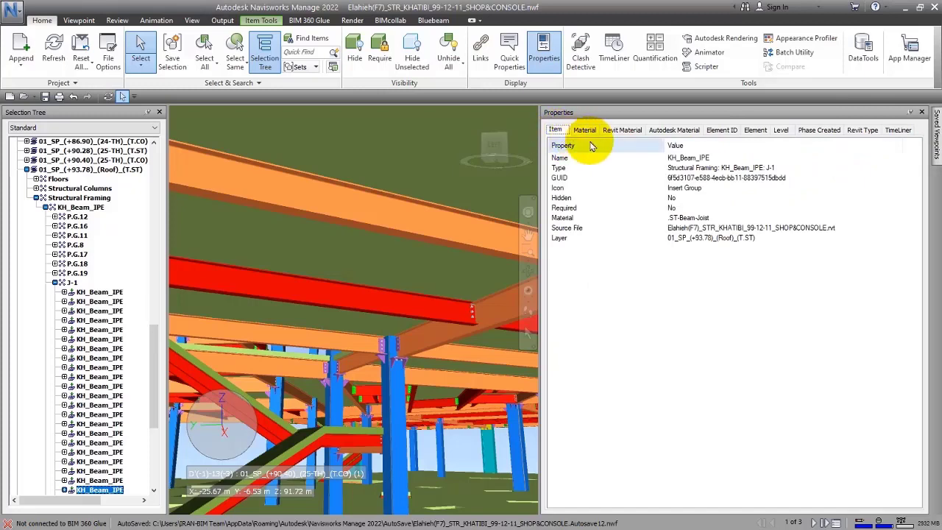
right_click(612, 175)
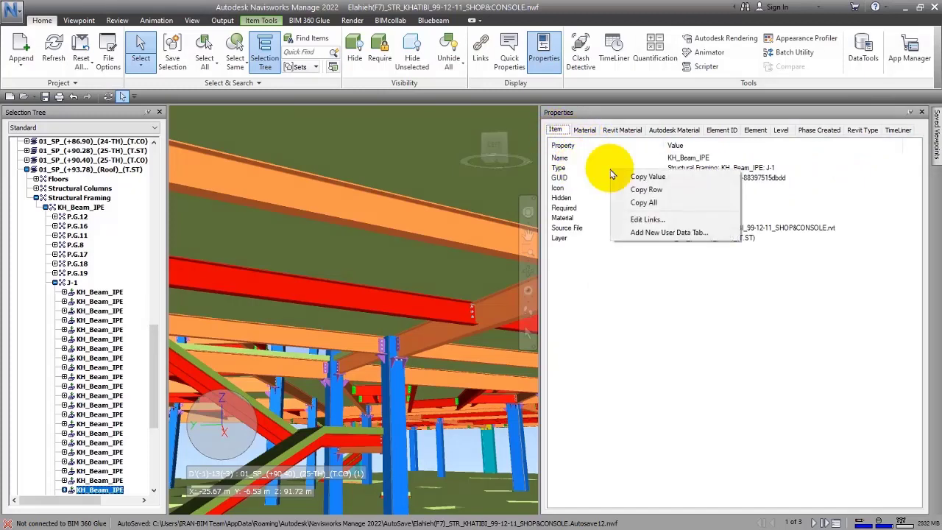
click(610, 293)
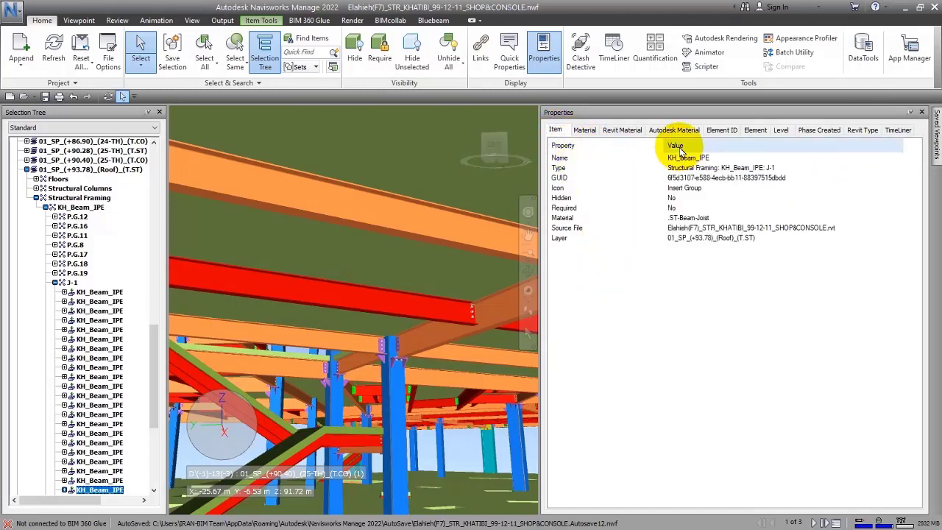
right_click(688, 158)
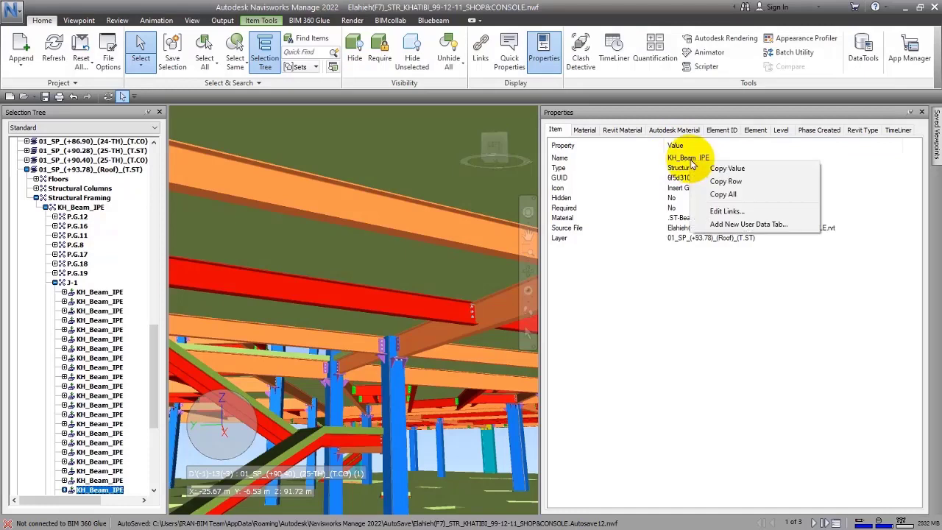
click(727, 168)
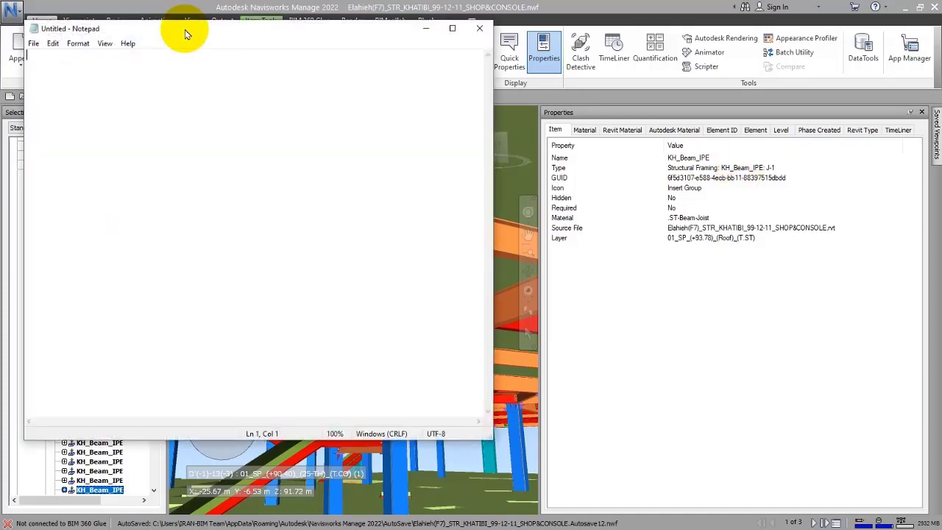
- Tile Notepad beside Navisworks and paste the Name value KH_Beam_IPE into the note
drag(185, 29, 85, 40)
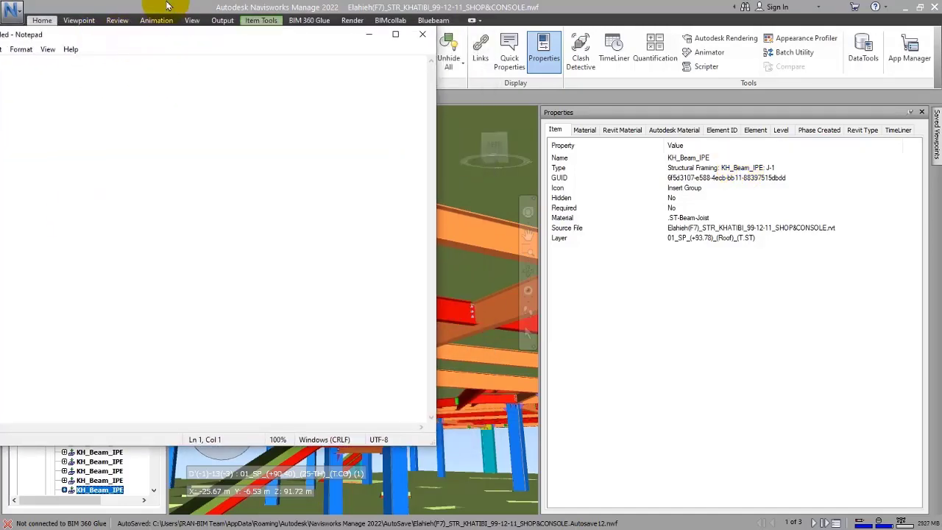
double_click(168, 6)
drag(314, 30, 634, 24)
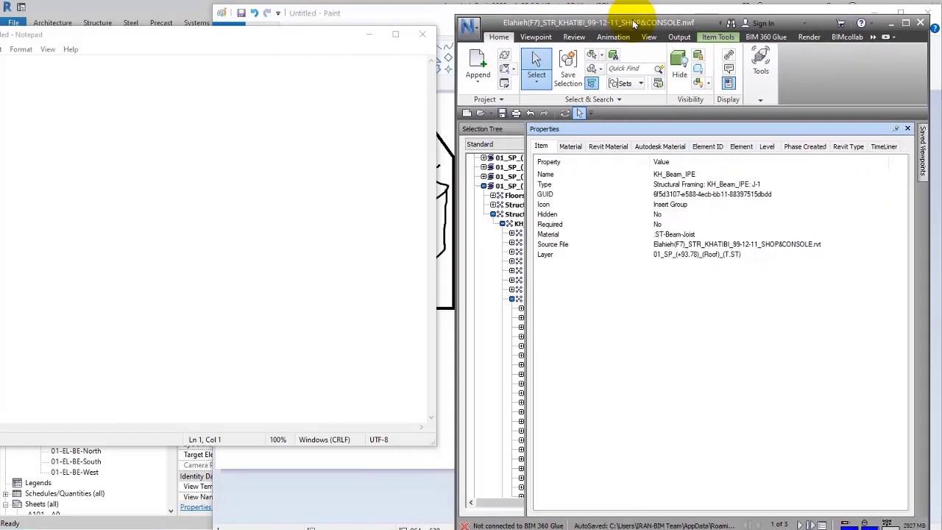
right_click(679, 177)
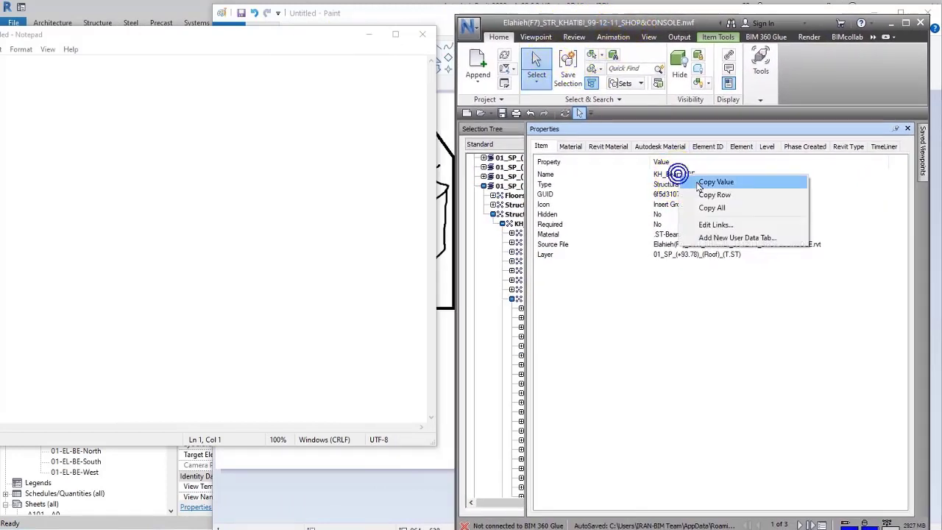
click(716, 182)
click(131, 126)
right_click(130, 126)
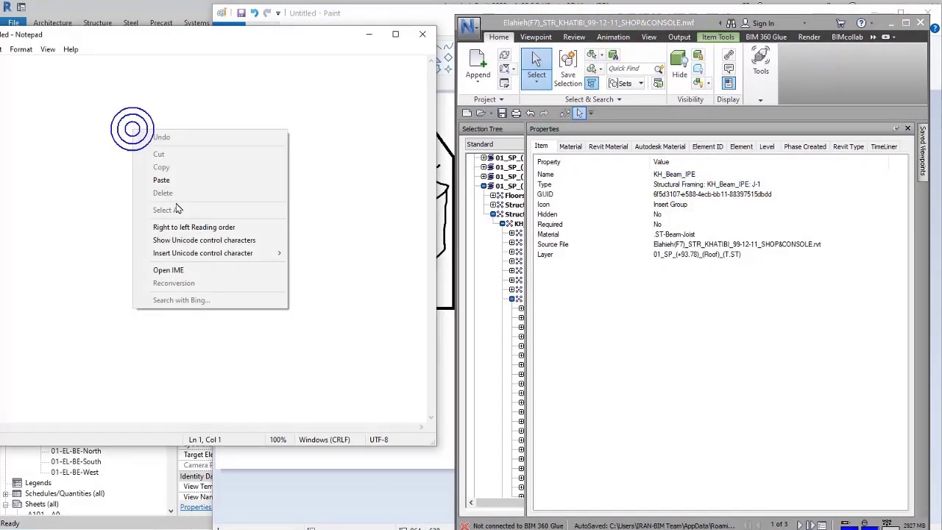
click(162, 179)
- Copy the Type value and paste 'Structural Framing: KH_Beam_IPE: J-1' on Notepad's next line
drag(146, 37, 170, 34)
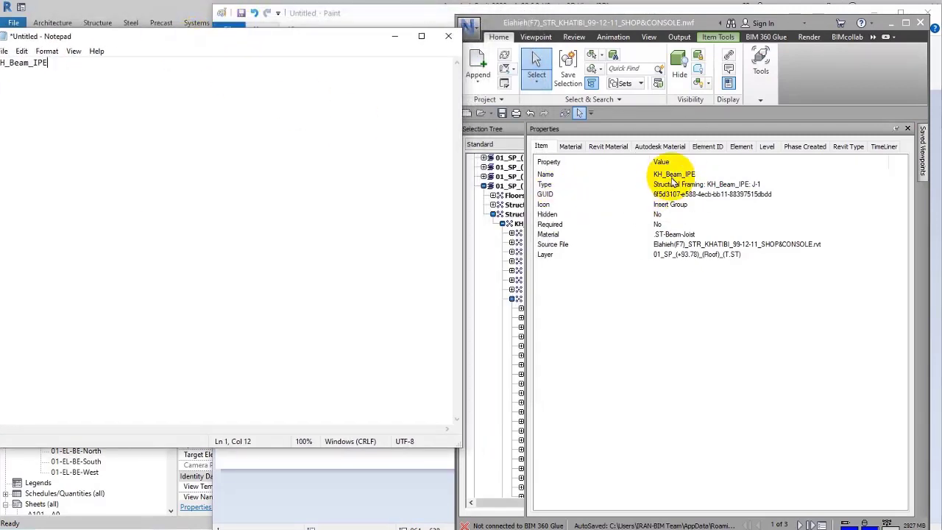
drag(237, 36, 152, 96)
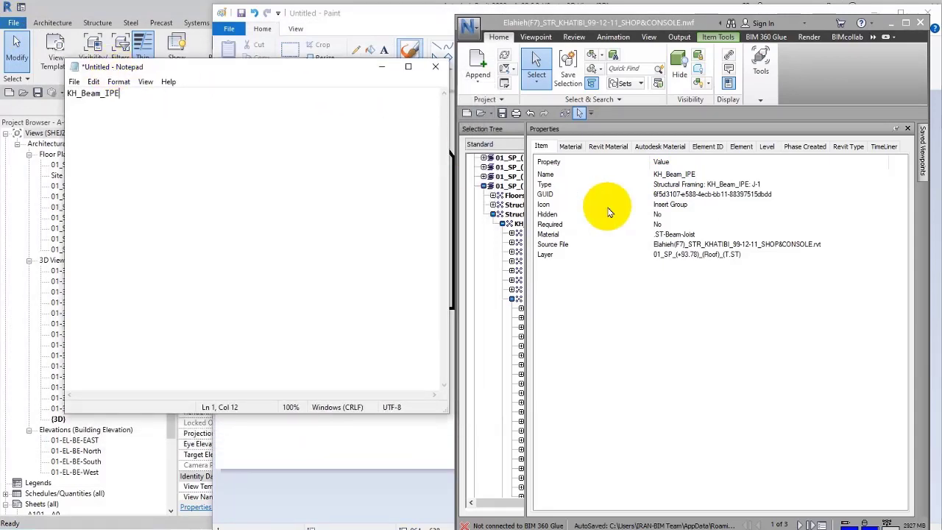
click(668, 189)
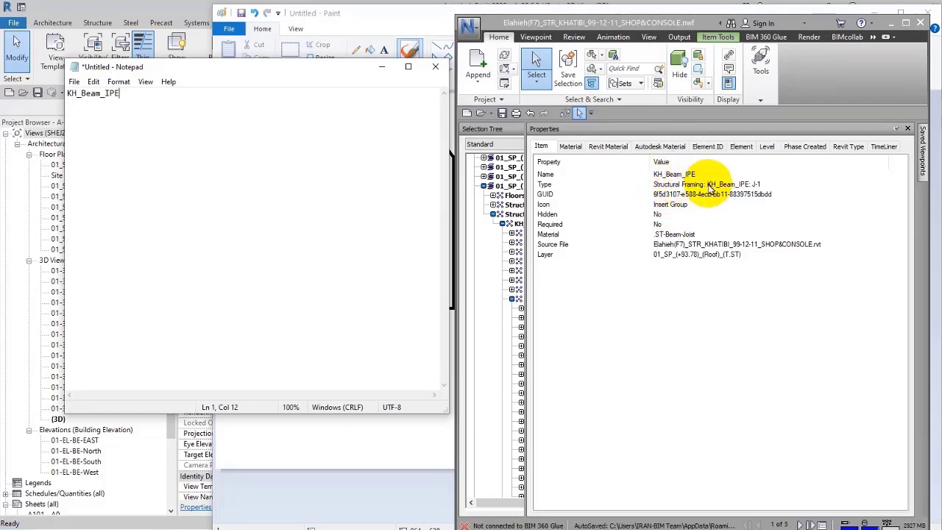
right_click(711, 189)
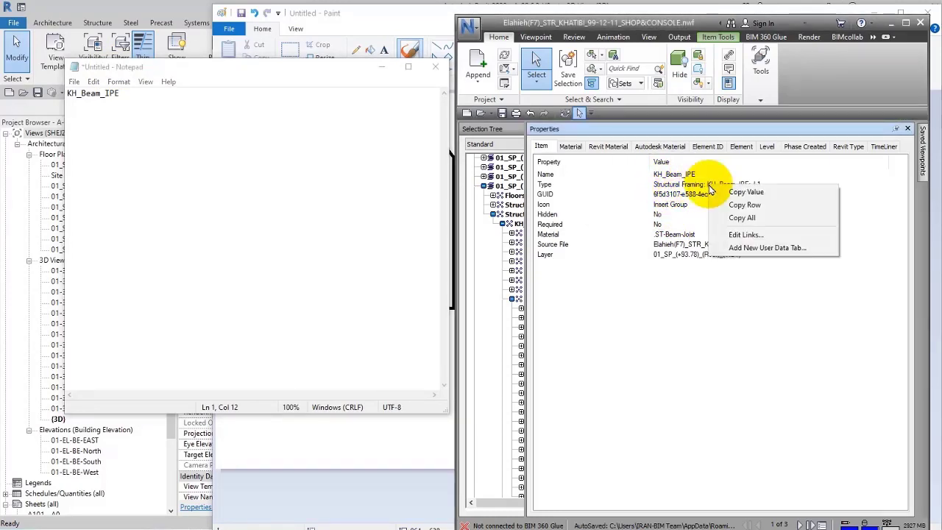
click(736, 192)
click(196, 99)
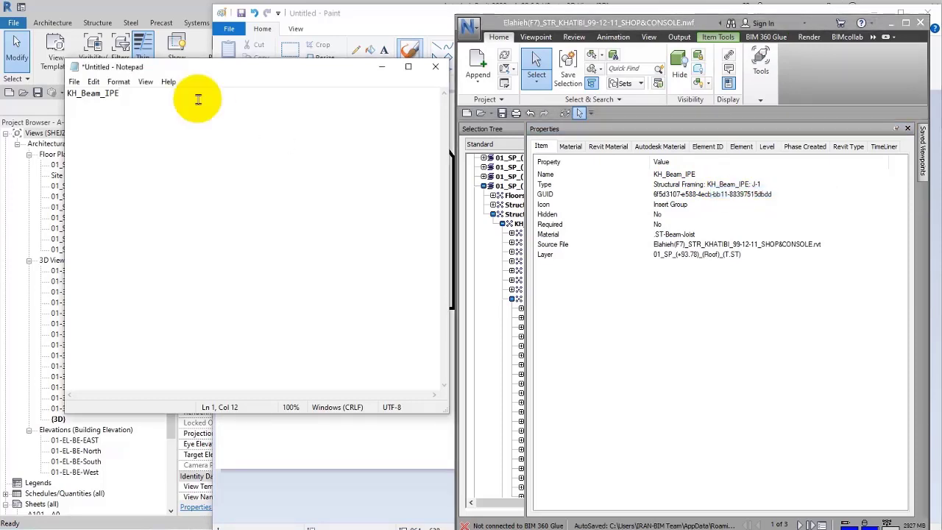
key(Return)
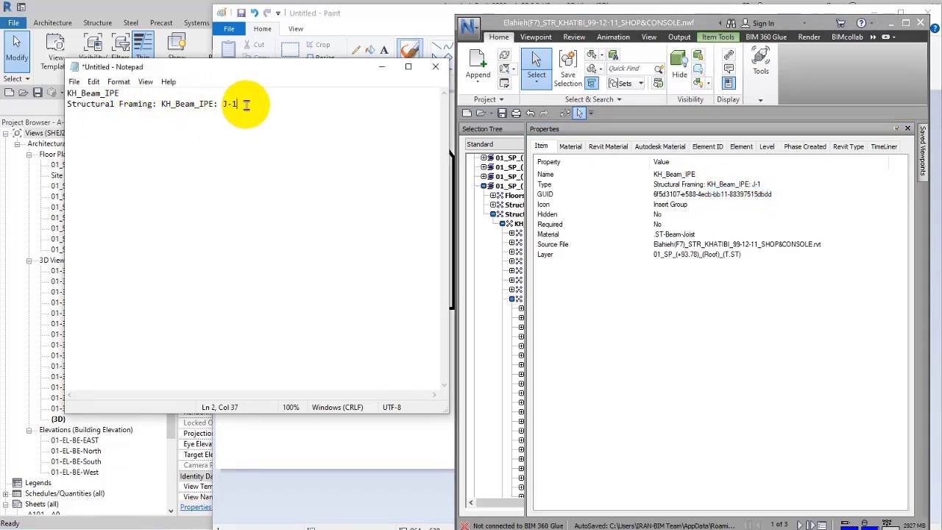
drag(239, 104, 67, 104)
click(296, 103)
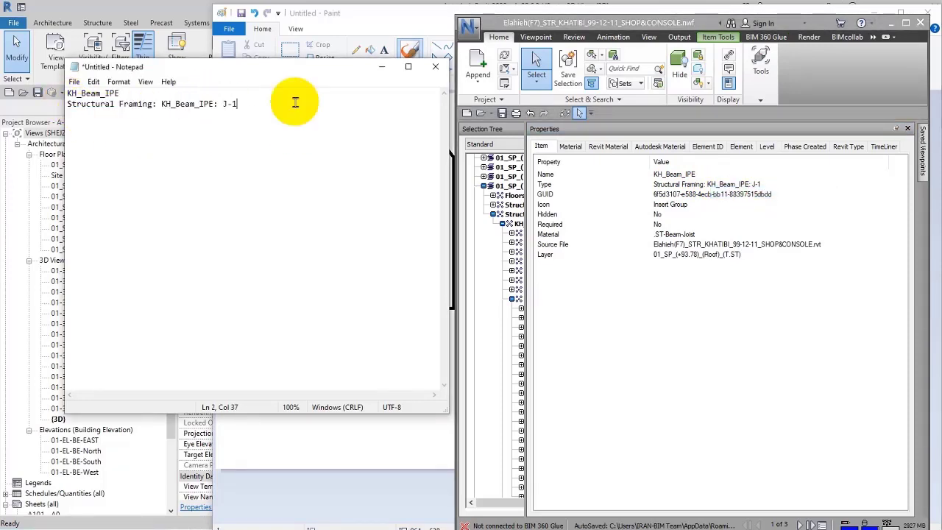
key(Return)
key(Return)
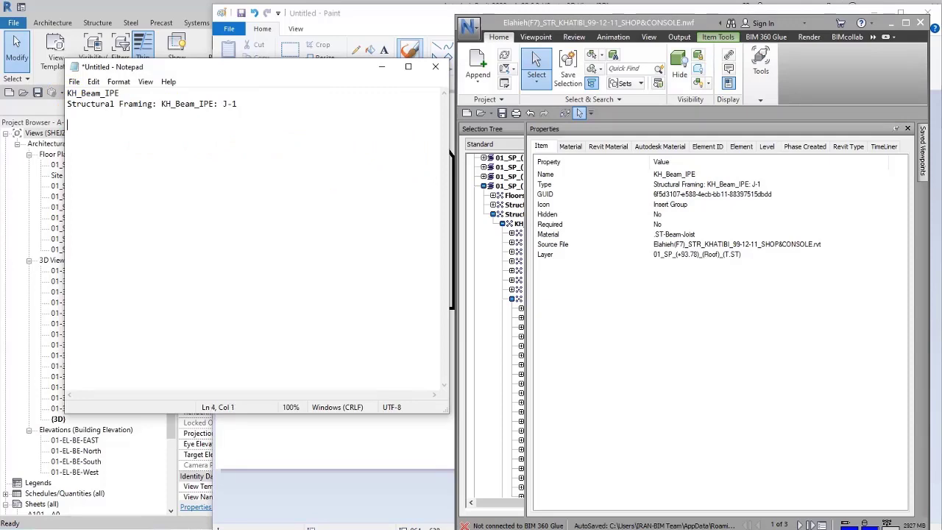
- Copy the beam's whole Type row for the Notepad note
right_click(683, 190)
click(657, 278)
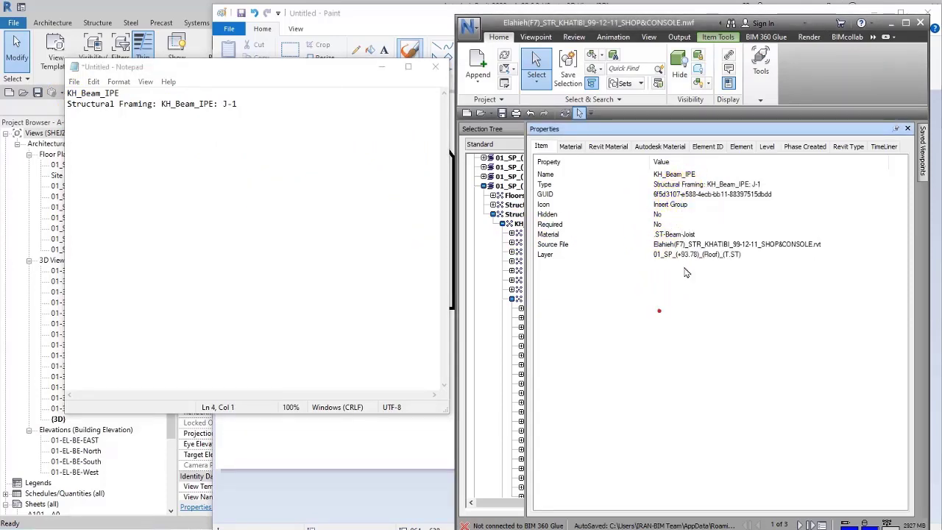
right_click(688, 191)
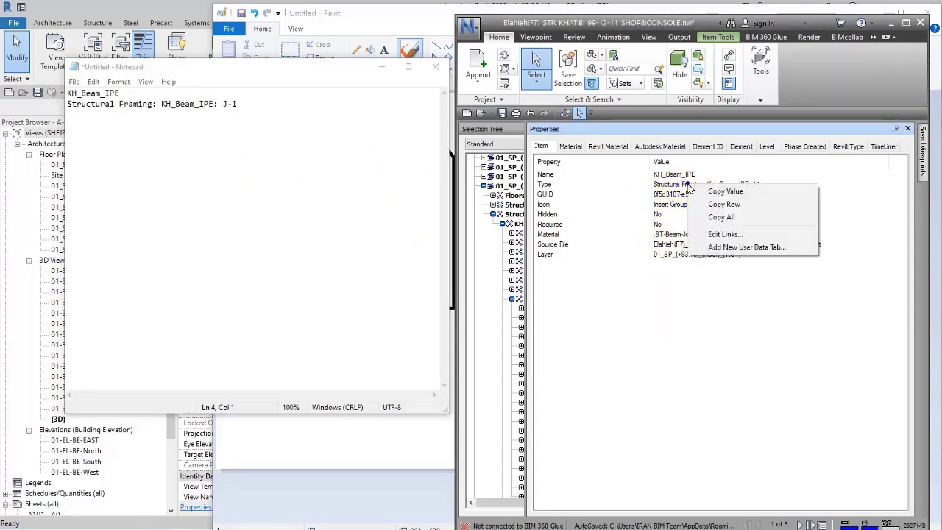
click(729, 207)
click(328, 195)
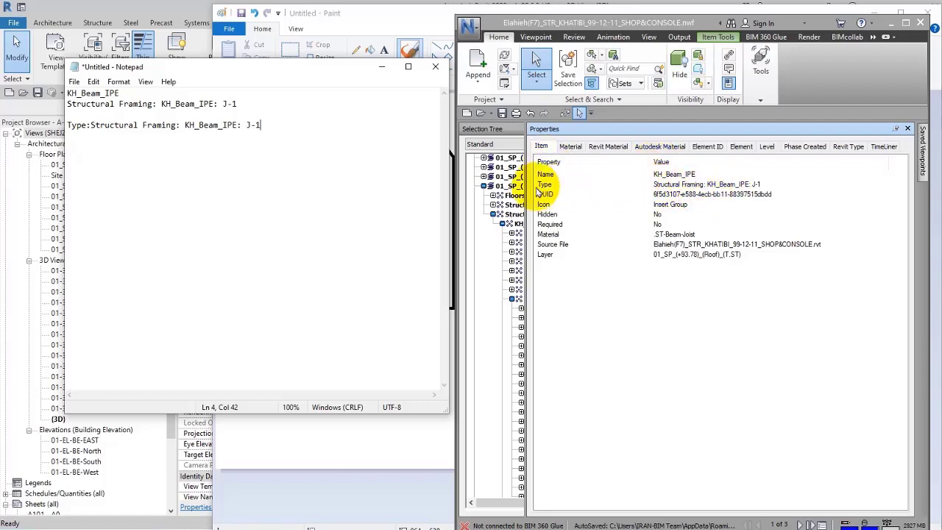
- Copy the Element tab's Host row, Level "01_SP_(+93.78)_(Roof)_(T.ST)", into Notepad
click(574, 148)
click(648, 147)
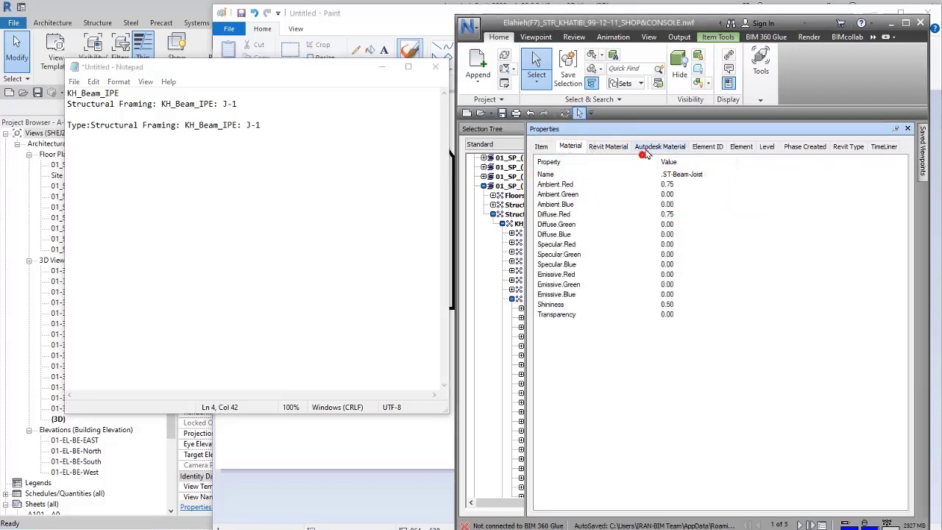
click(703, 147)
click(750, 145)
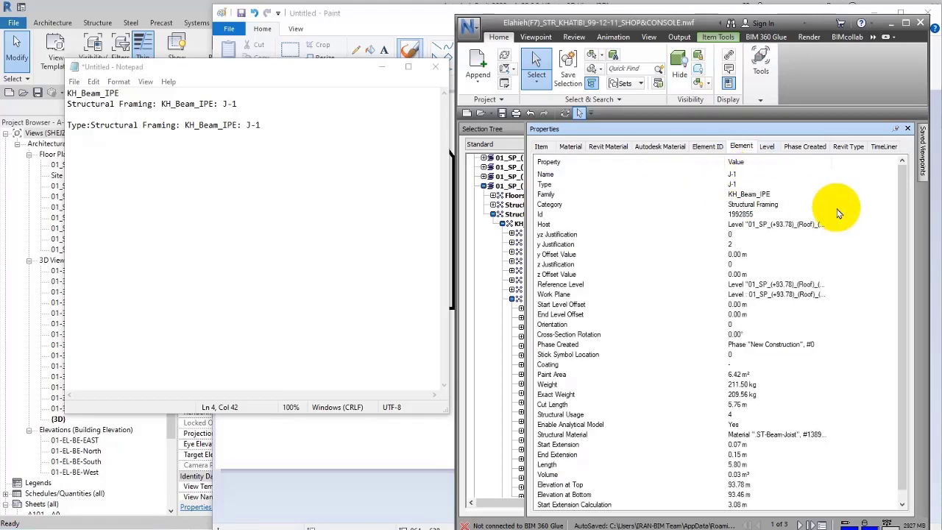
right_click(771, 225)
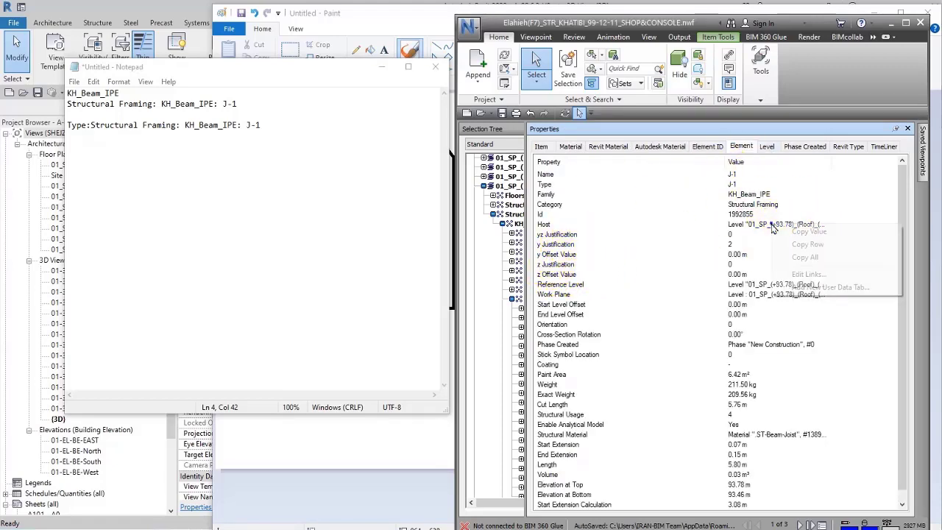
click(807, 243)
click(364, 147)
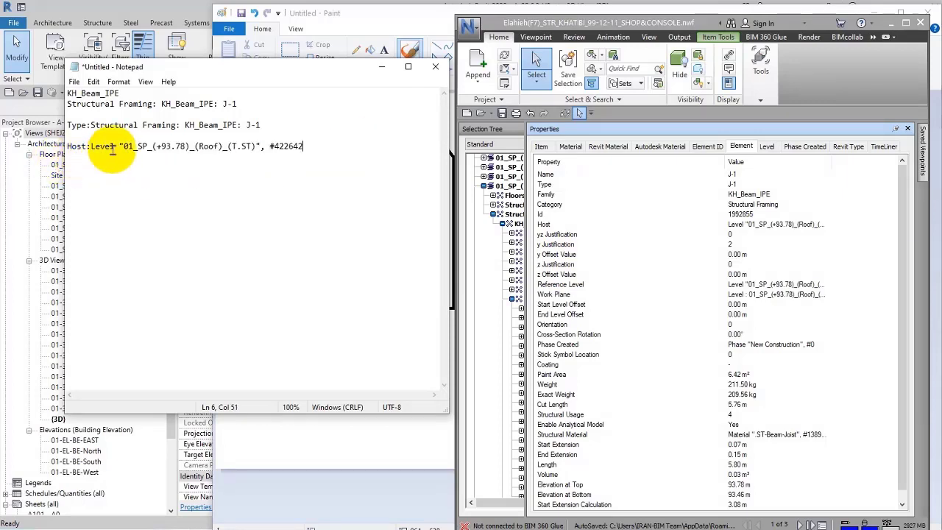
drag(123, 145, 303, 146)
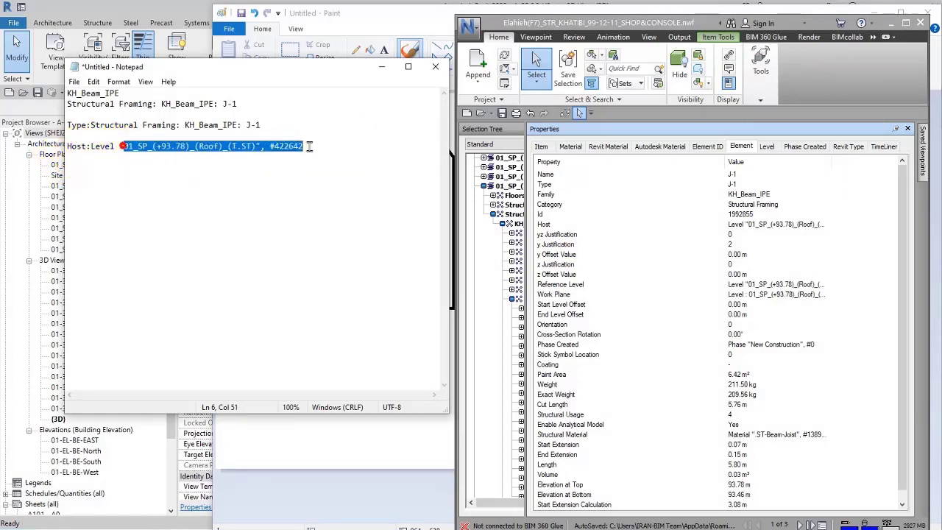
click(548, 149)
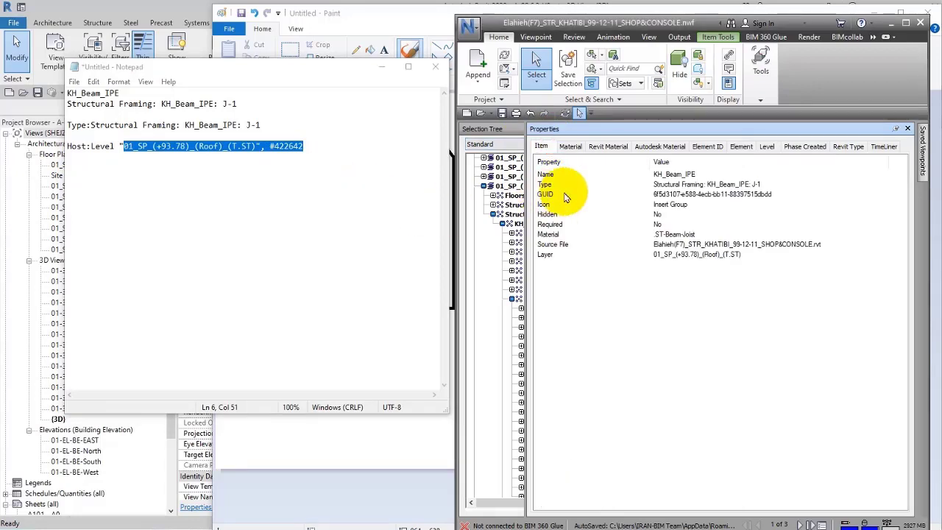
- Copy All Item properties and paste the nine lines into Notepad
right_click(680, 184)
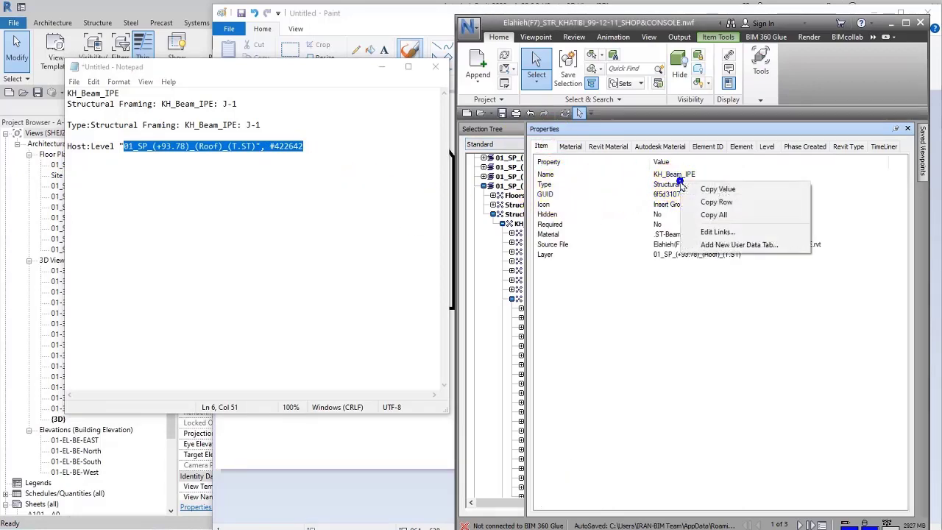
click(713, 215)
click(385, 158)
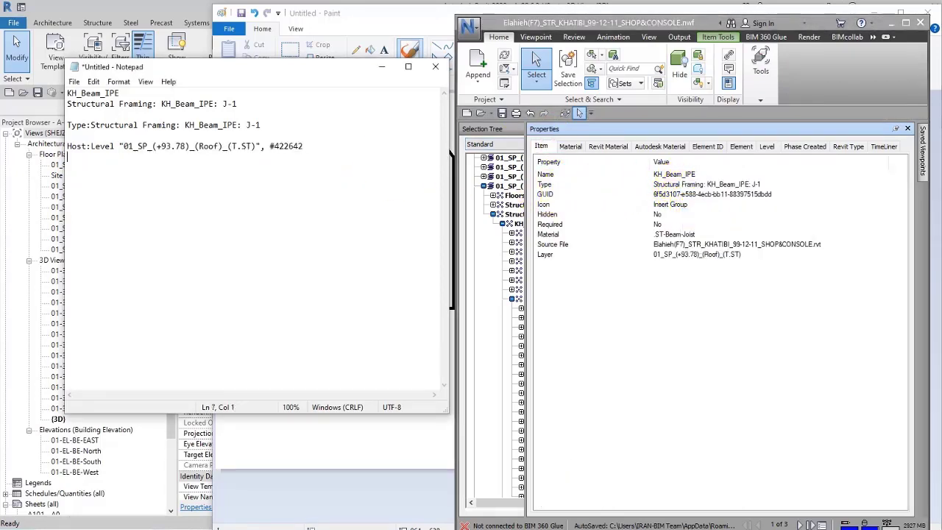
key(ctrl+v)
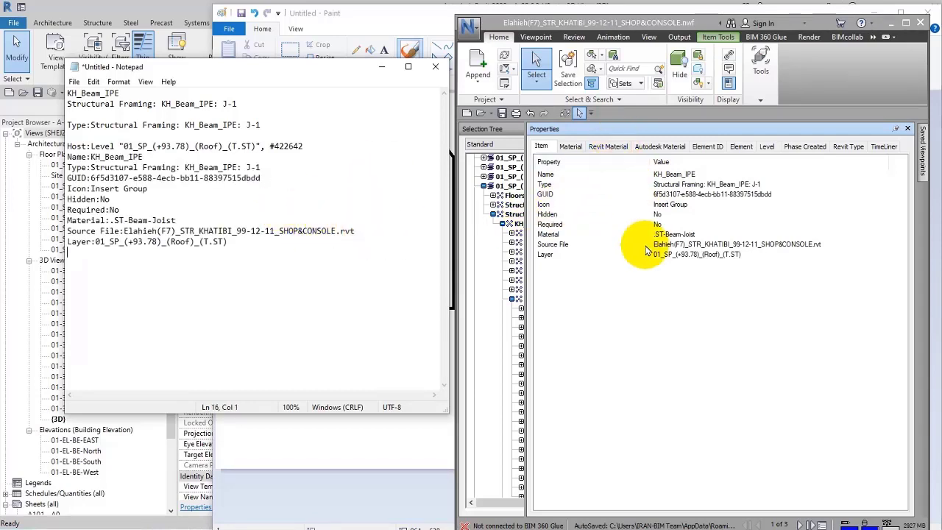
click(290, 155)
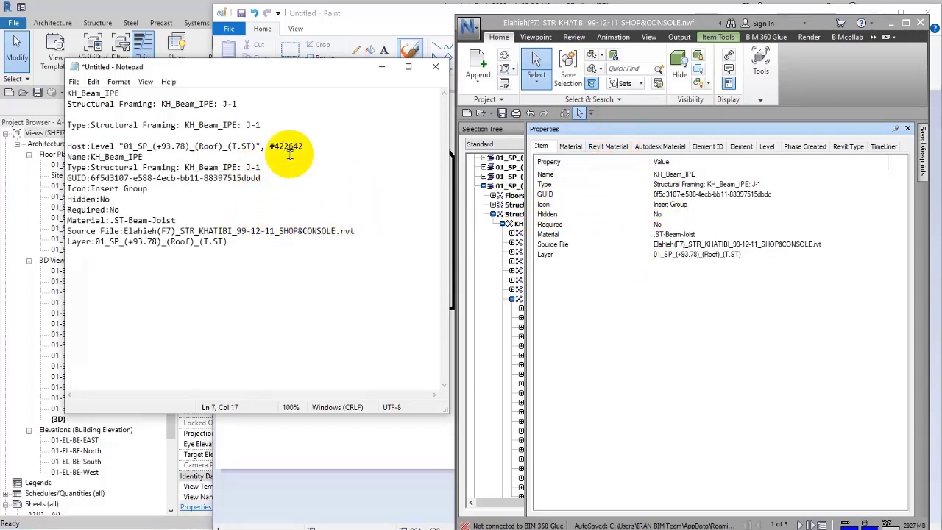
key(Return)
- Copy All again and replace the note's text with the Name-through-Layer property lines
right_click(556, 192)
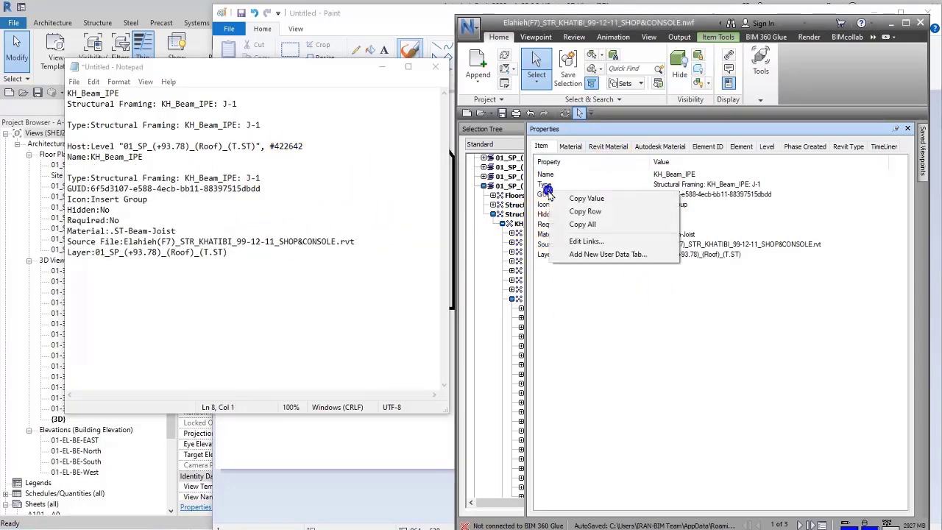
click(588, 224)
drag(281, 287, 67, 93)
key(ctrl+v)
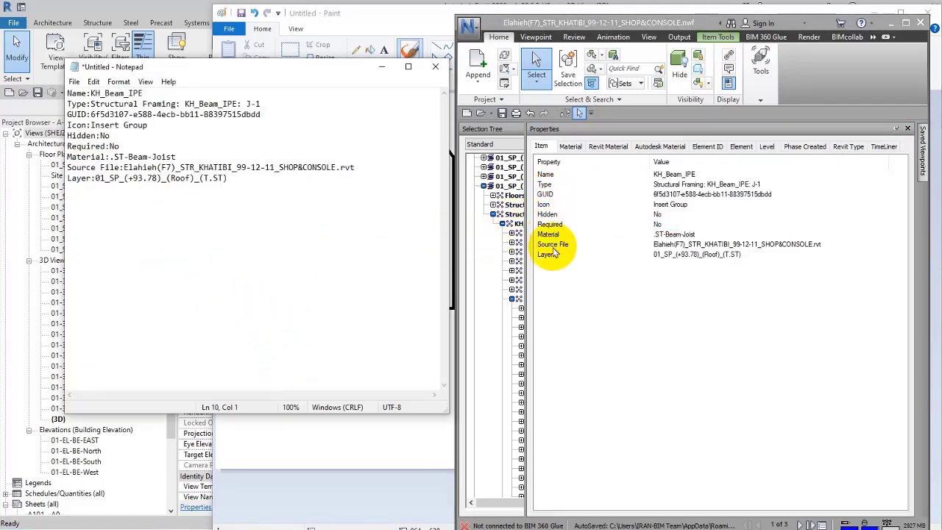
drag(90, 93, 156, 91)
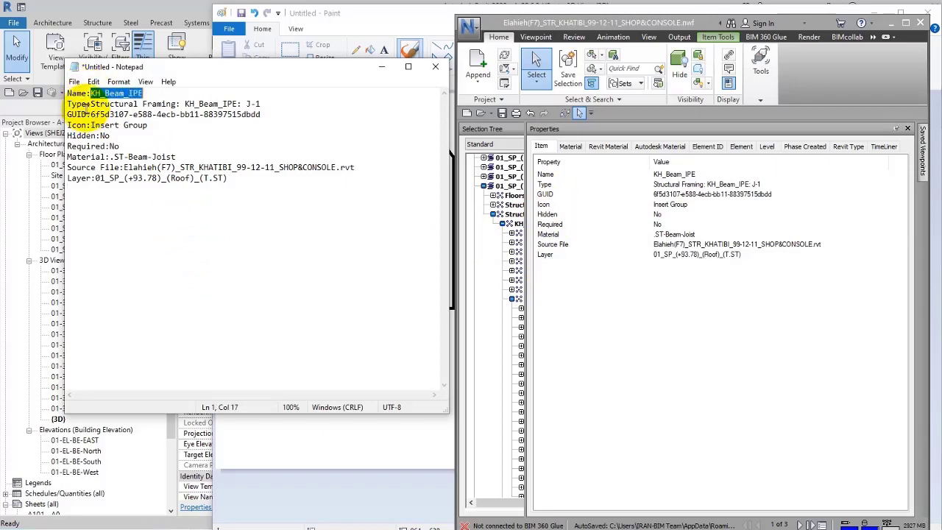
drag(67, 104, 101, 103)
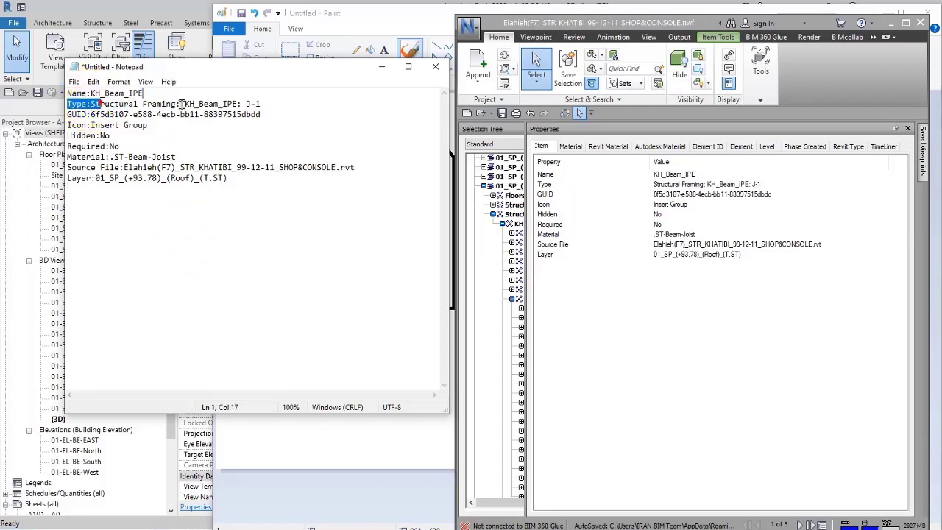
- Open Edit Links from the Material property's context menu and close it unchanged
right_click(690, 234)
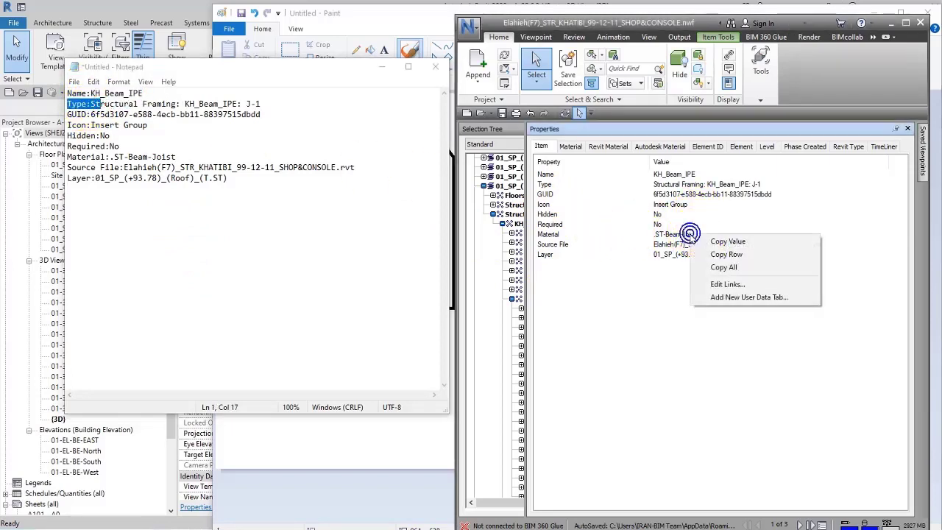
click(735, 286)
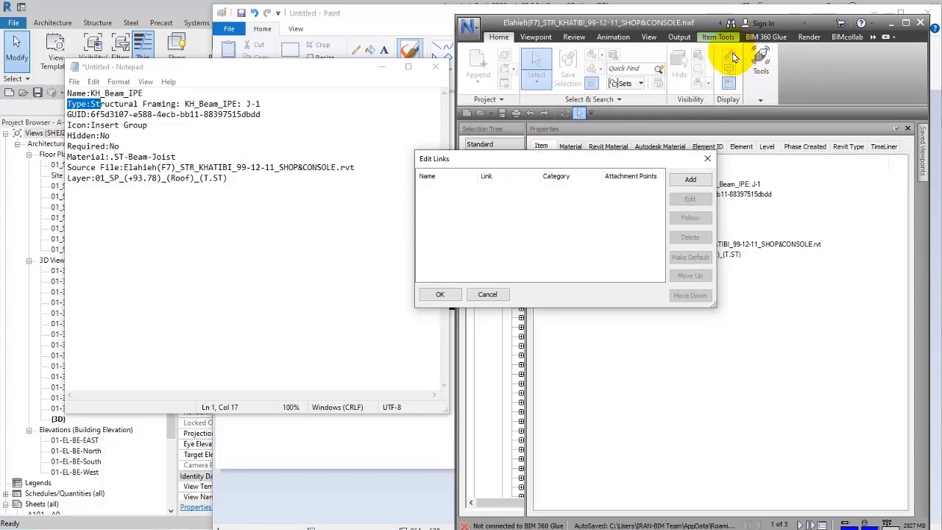
click(707, 159)
- Show the Phase Created properties: New Construction, Phases, Id 0
right_click(691, 250)
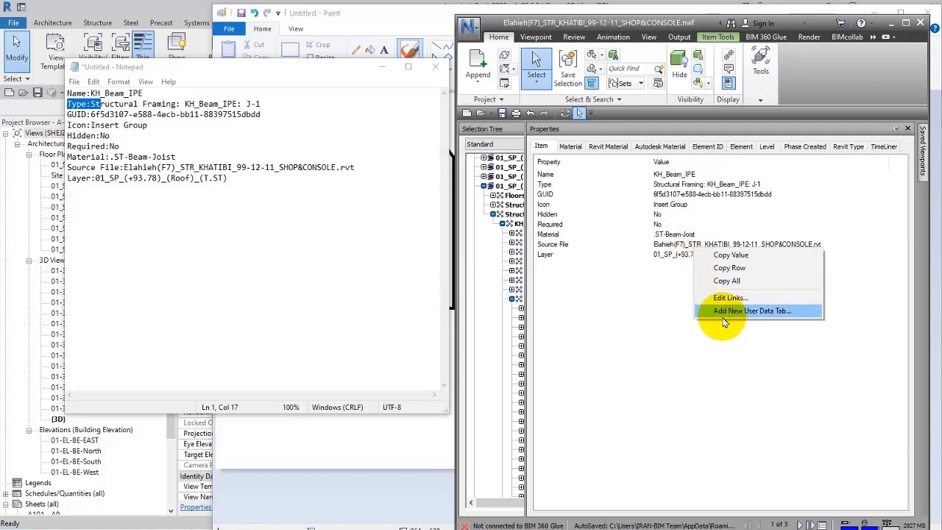
right_click(624, 323)
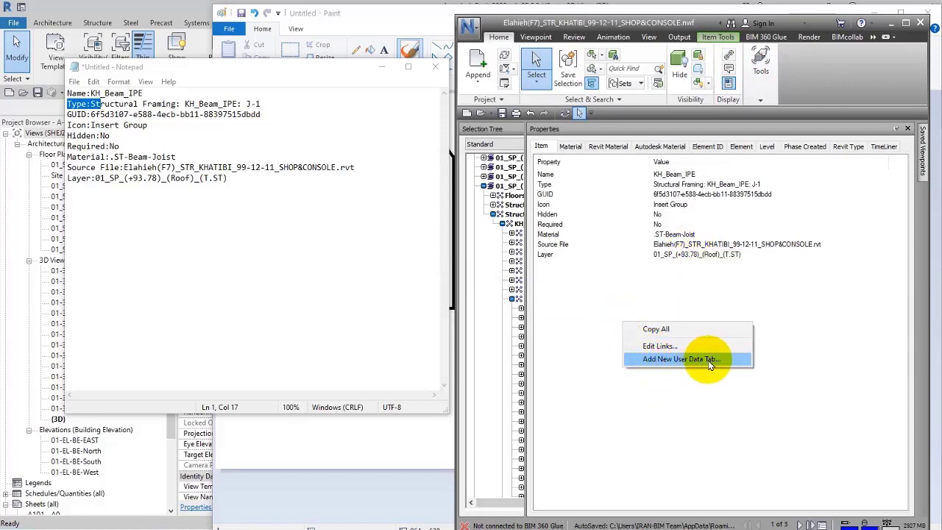
click(823, 192)
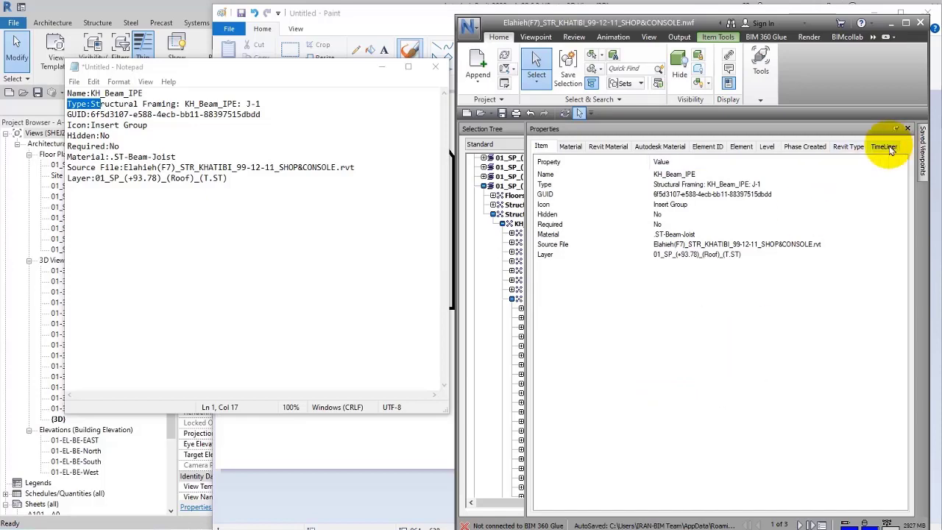
click(850, 146)
click(804, 147)
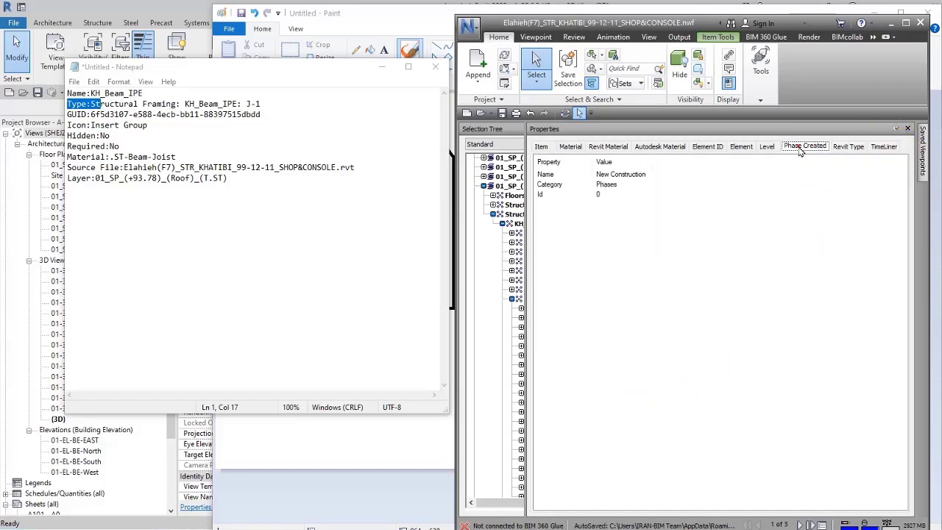
- Close Notepad and Paint without saving either
click(434, 66)
click(494, 270)
click(409, 16)
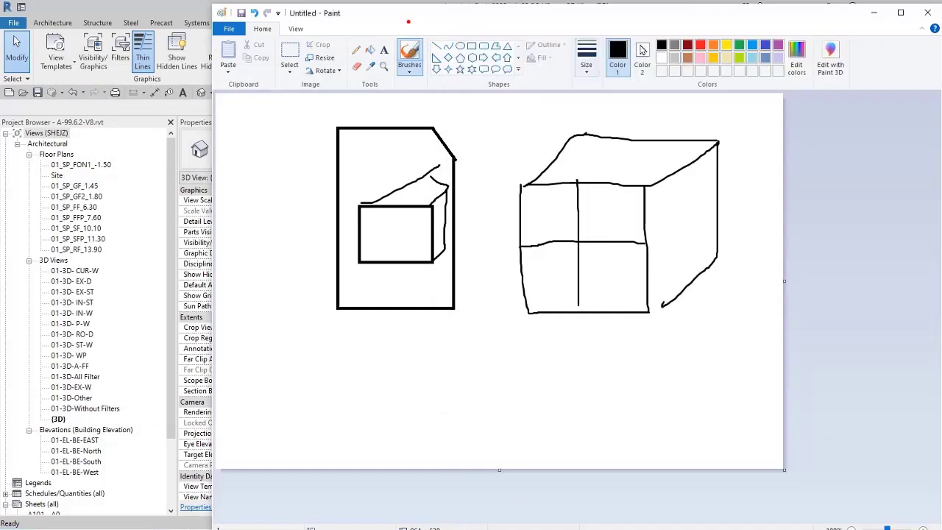
click(925, 13)
click(586, 286)
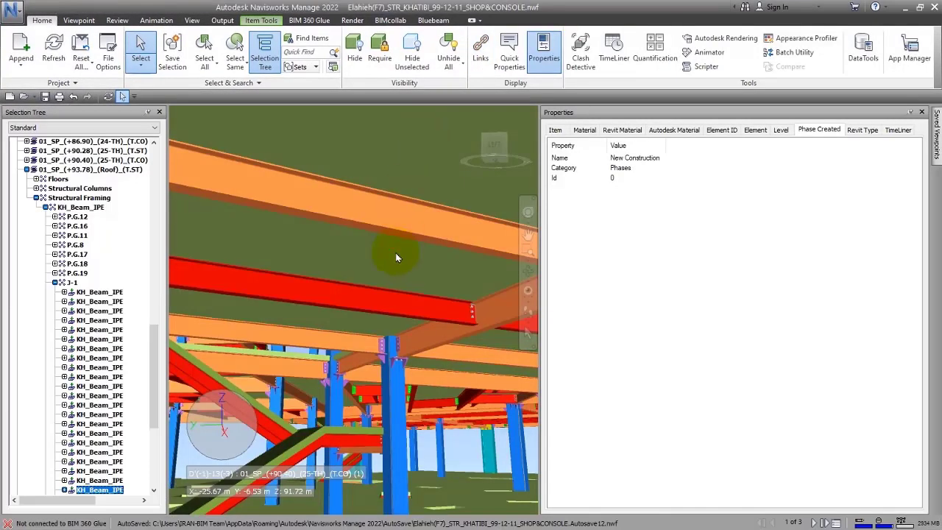
- Switch to sheet 2 of 3, the concrete building, and orbit it slightly
scroll(395, 253, up, 2)
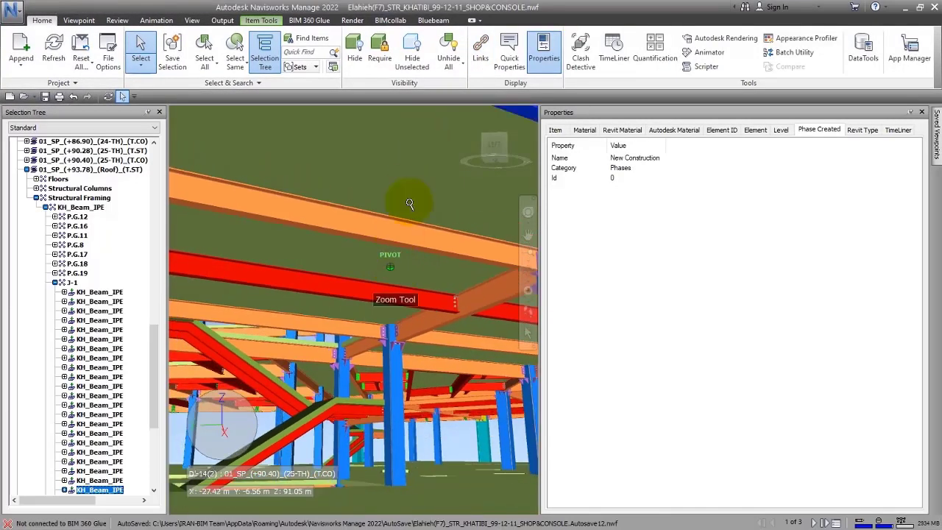
click(813, 522)
shift+middle_drag(430, 379, 372, 373)
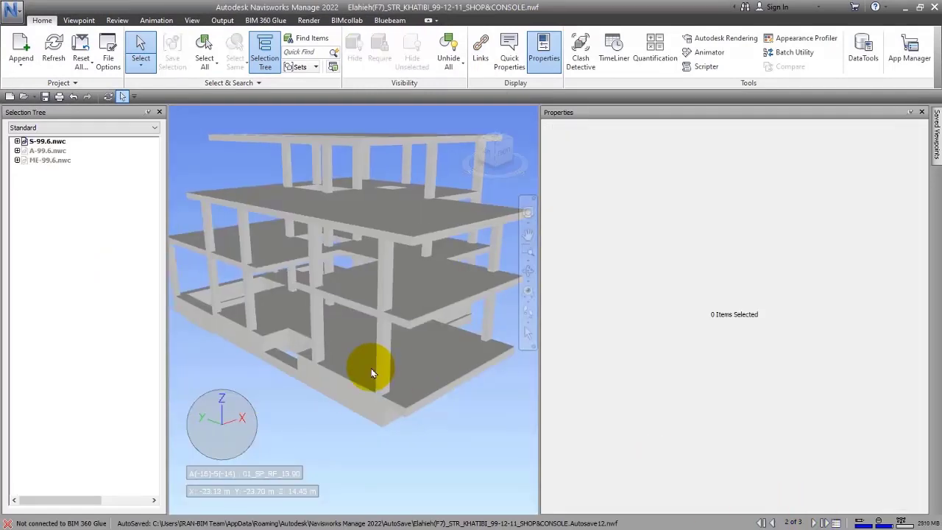